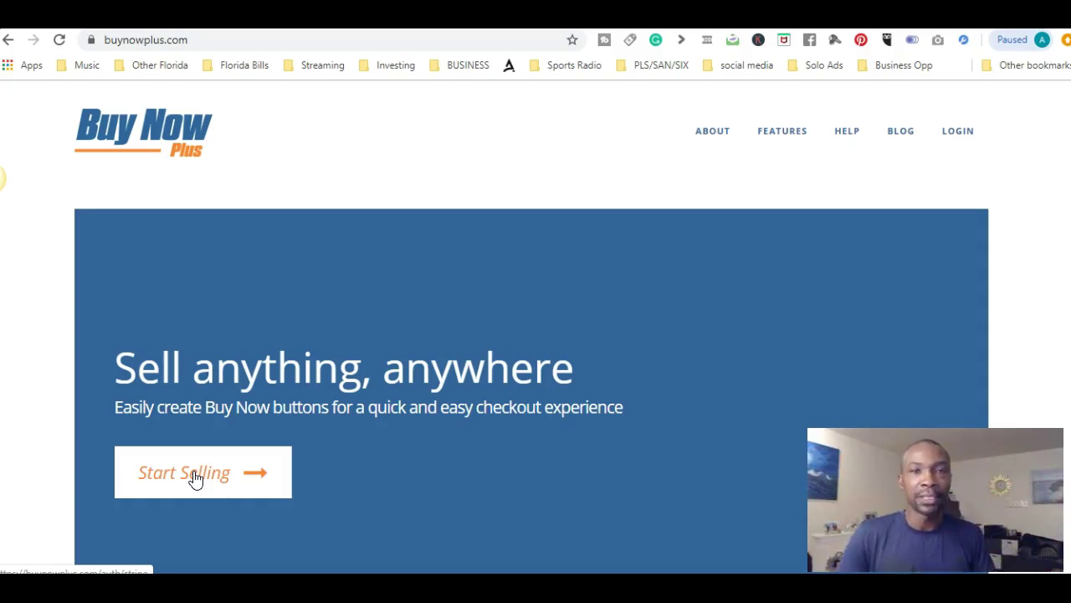
Connect the Stripe account through Start Selling and open the My Buttons list
{"action": "left_click", "coordinate": [194, 477]}
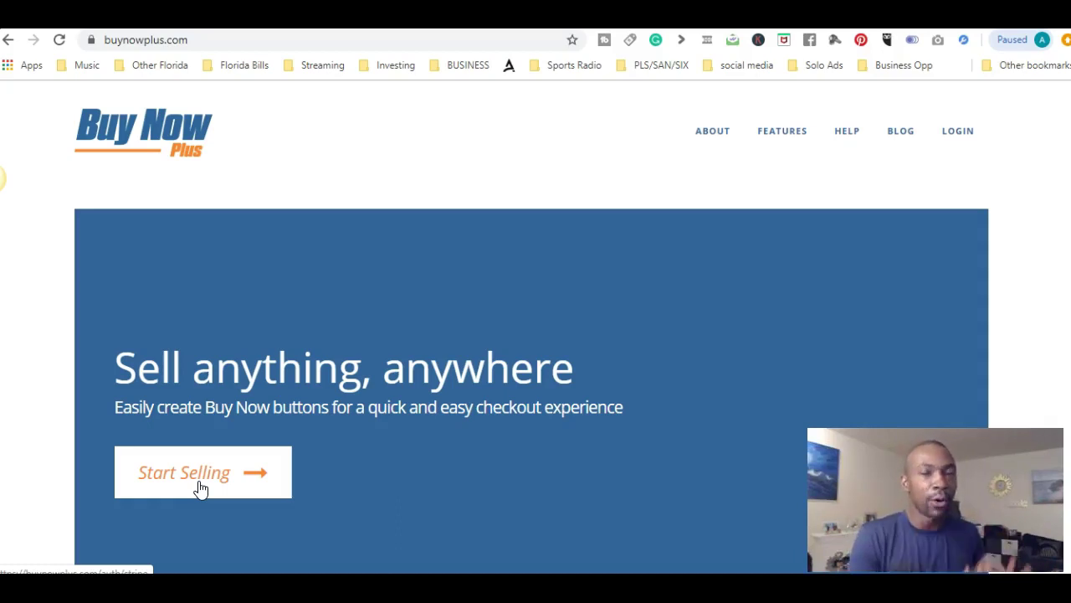
{"action": "left_click", "coordinate": [201, 488]}
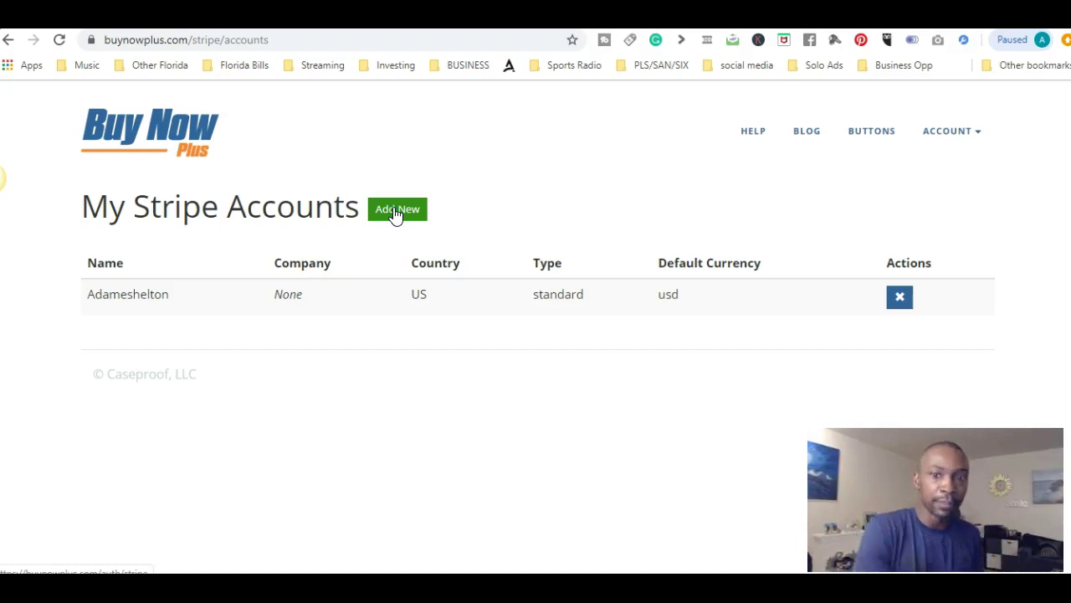
{"action": "left_click", "coordinate": [875, 137]}
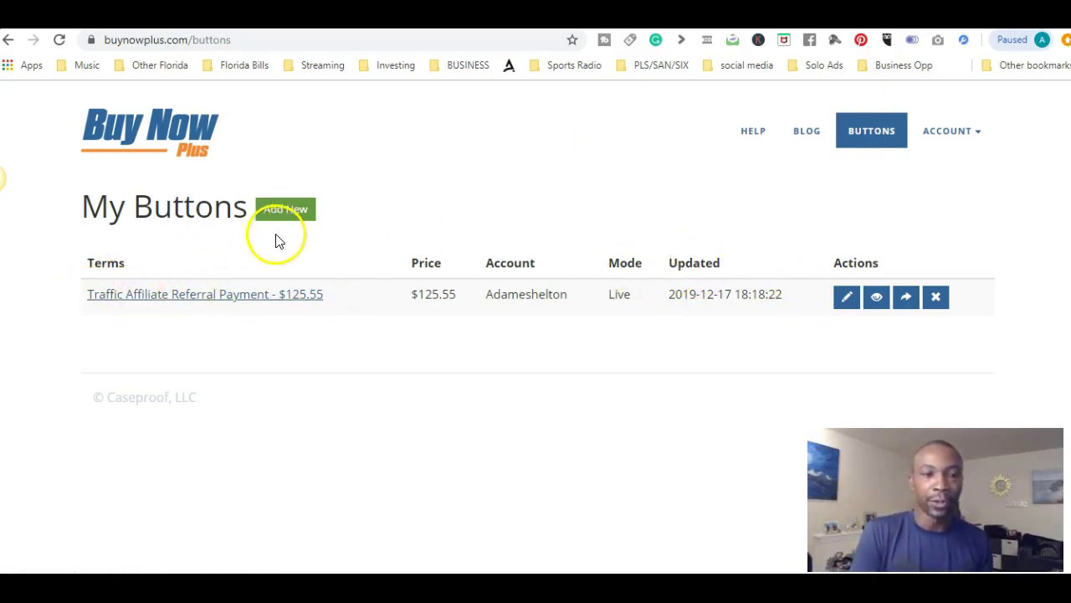
Add a new button and enter 'Coaching Services - Youtube' as its Terms
{"action": "left_click", "coordinate": [283, 210]}
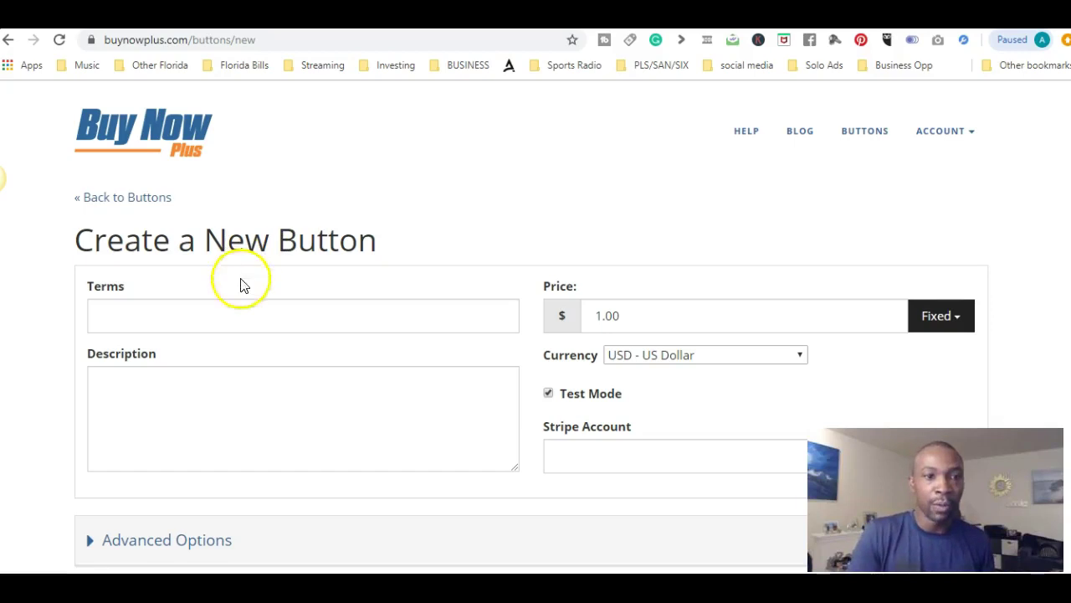
{"action": "left_click", "coordinate": [233, 315]}
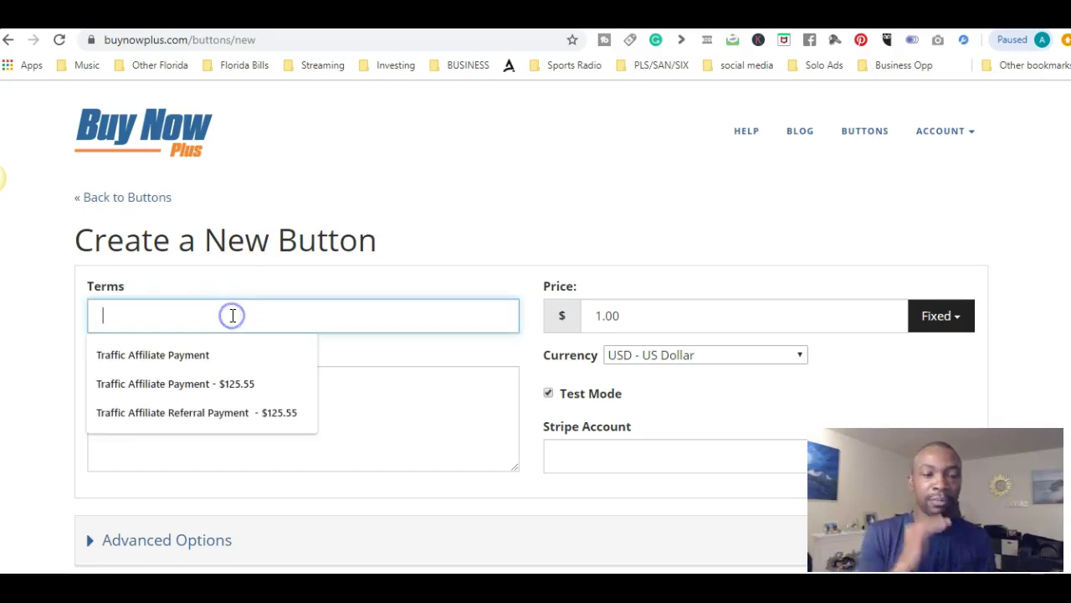
{"action": "left_click", "coordinate": [445, 223]}
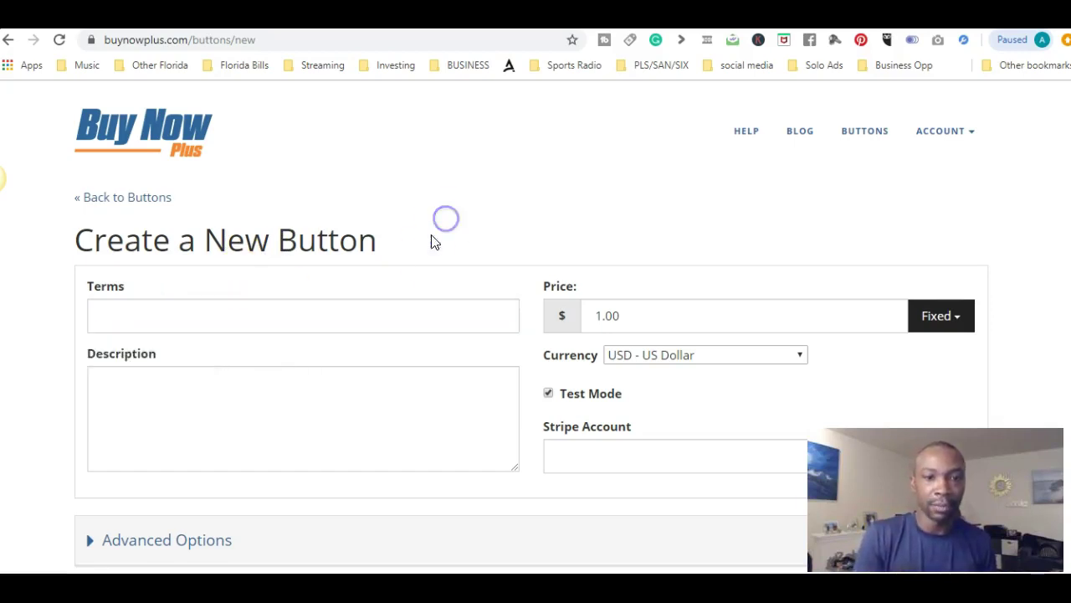
{"action": "left_click", "coordinate": [420, 318]}
{"action": "type", "text": "cao"}
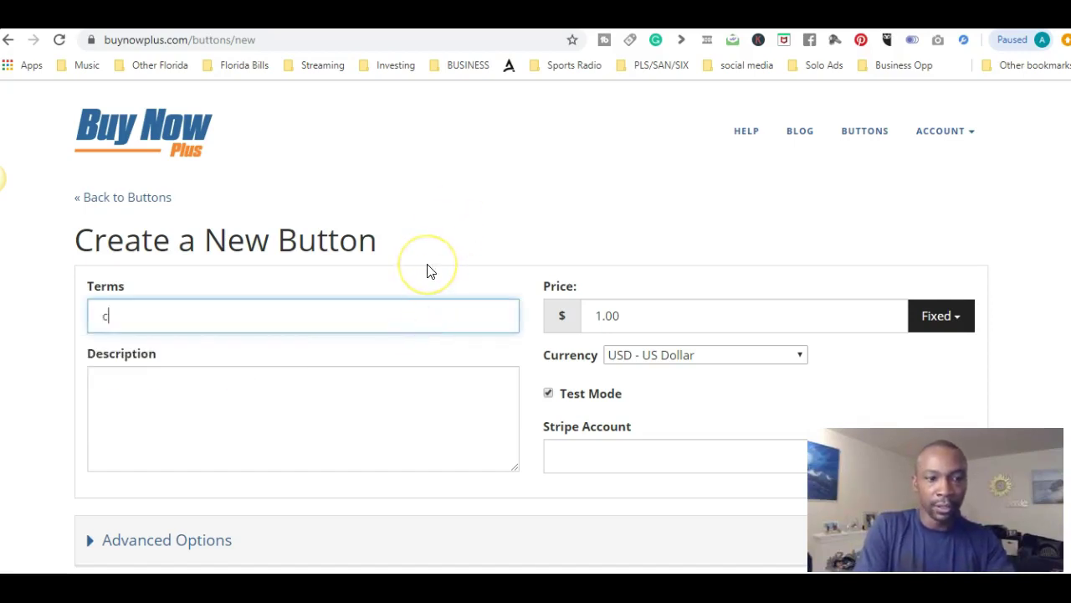
{"action": "key", "text": "BackSpace"}
{"action": "key", "text": "BackSpace"}
{"action": "key", "text": "BackSpace"}
{"action": "type", "text": "Co"}
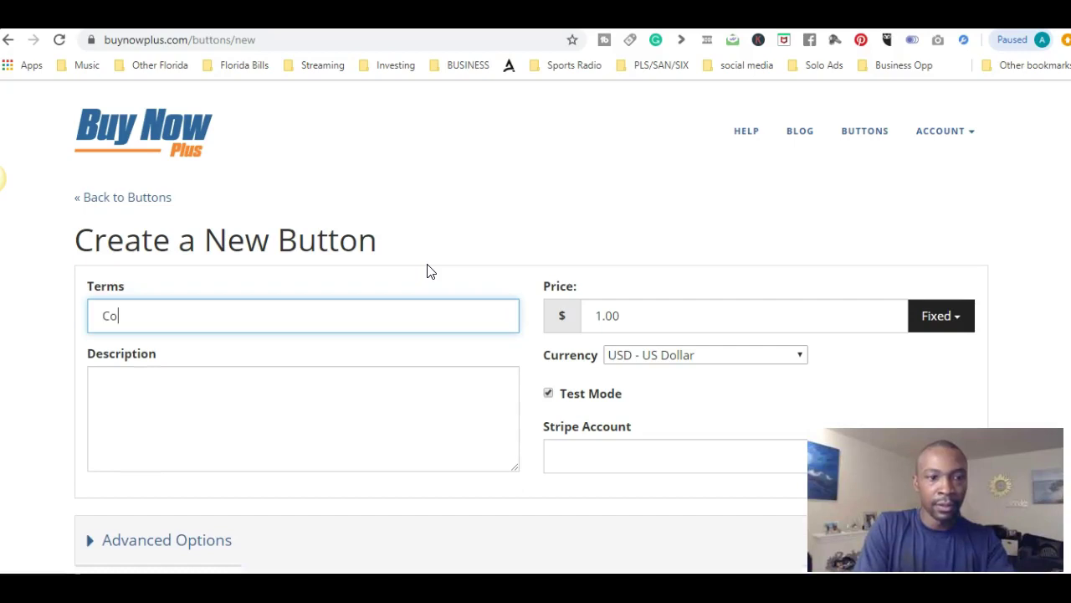
{"action": "type", "text": "achgin"}
{"action": "key", "text": "BackSpace"}
{"action": "type", "text": "hgin"}
{"action": "key", "text": "BackSpace"}
{"action": "key", "text": "BackSpace"}
{"action": "key", "text": "BackSpace"}
{"action": "type", "text": "ing "}
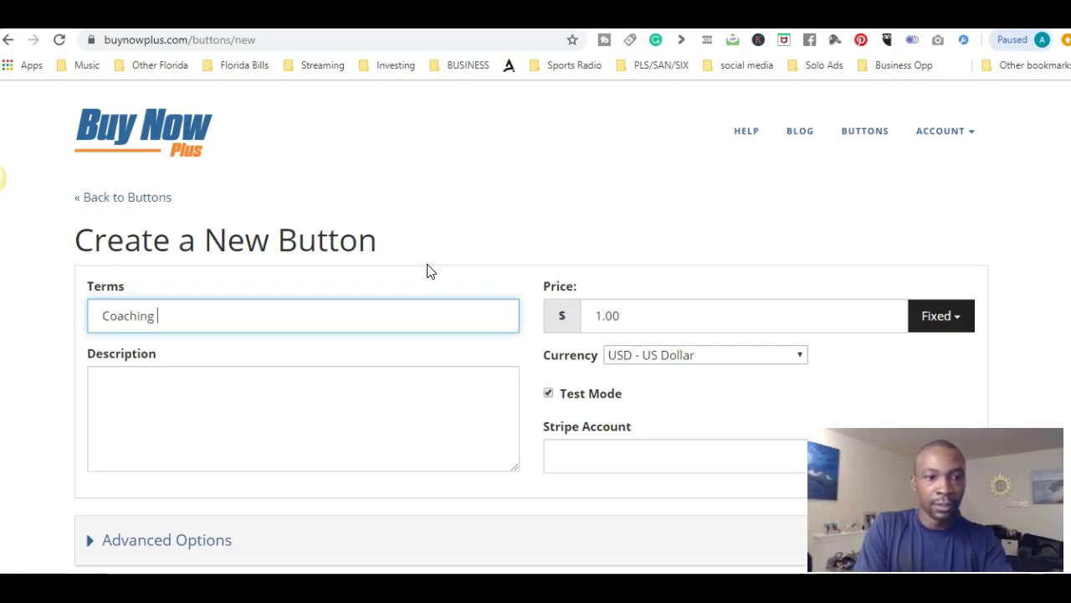
{"action": "type", "text": "Services - "}
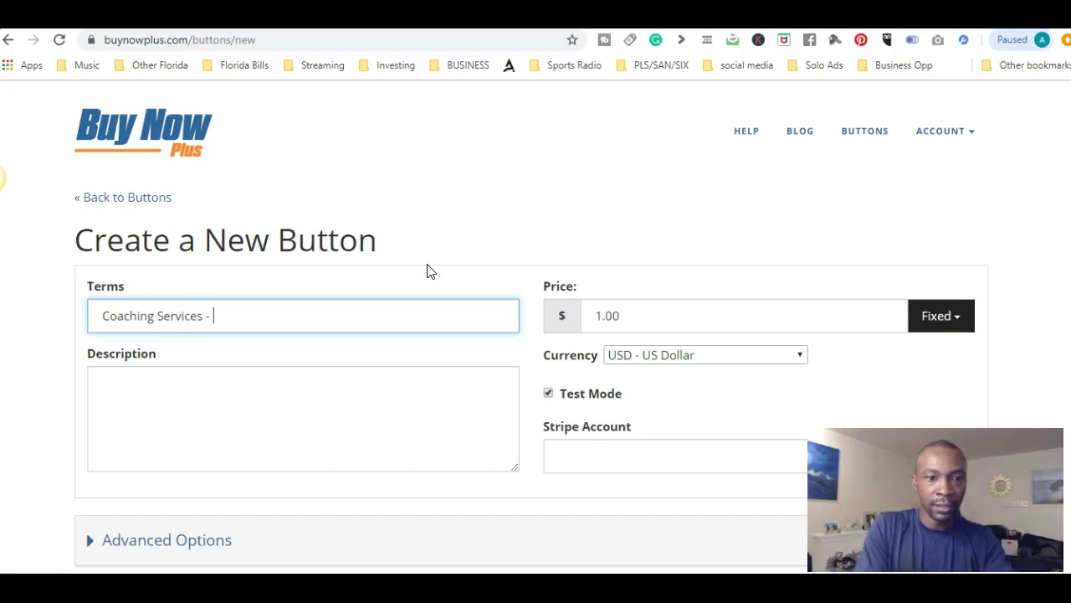
{"action": "type", "text": "Youtube"}
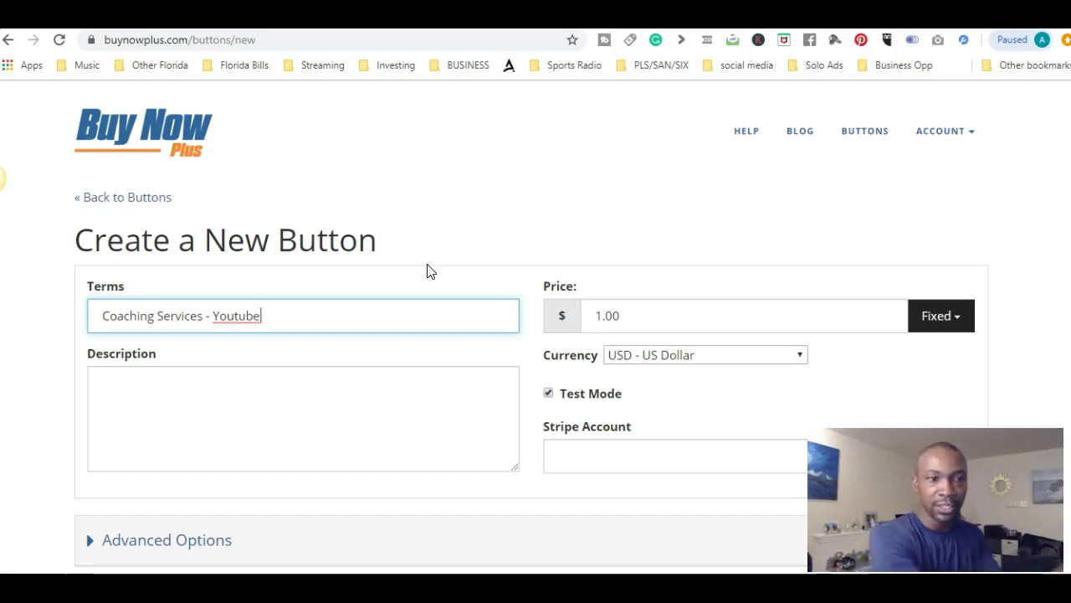
Enter 'Youtube Coaching Services about Impactful Videos' as the button's Description
{"action": "left_click", "coordinate": [201, 390]}
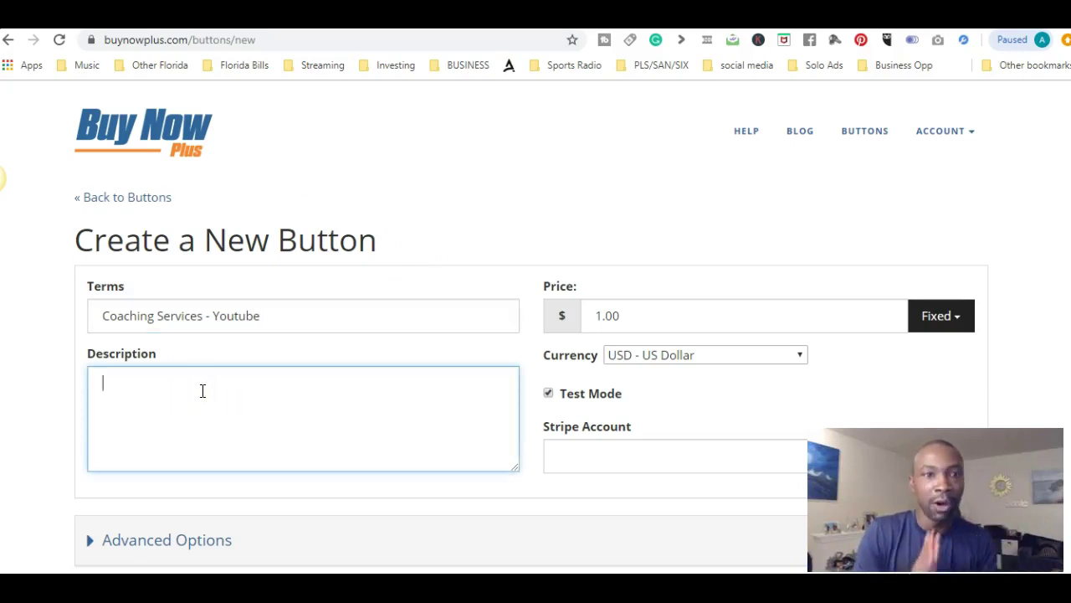
{"action": "type", "text": "Youtube Coaching Skil"}
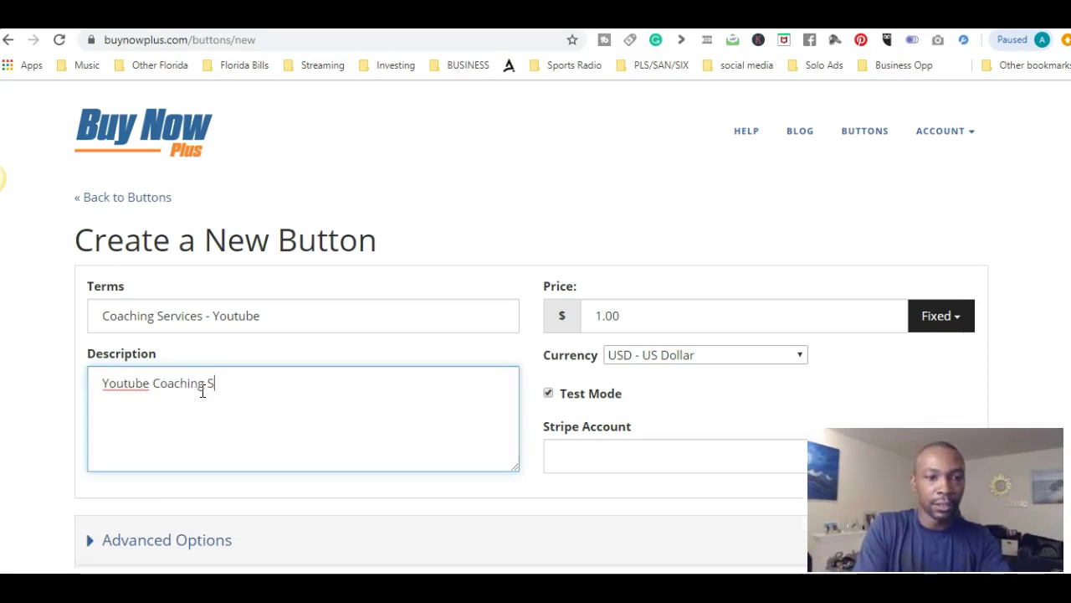
{"action": "key", "text": "BackSpace"}
{"action": "key", "text": "BackSpace"}
{"action": "key", "text": "BackSpace"}
{"action": "type", "text": "ervices"}
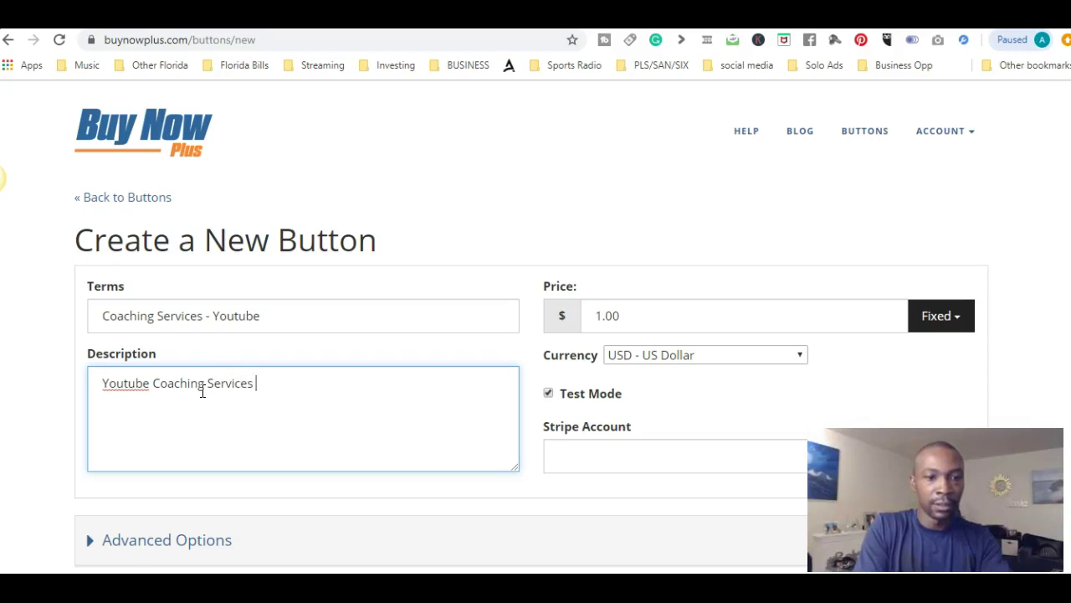
{"action": "type", "text": " about "}
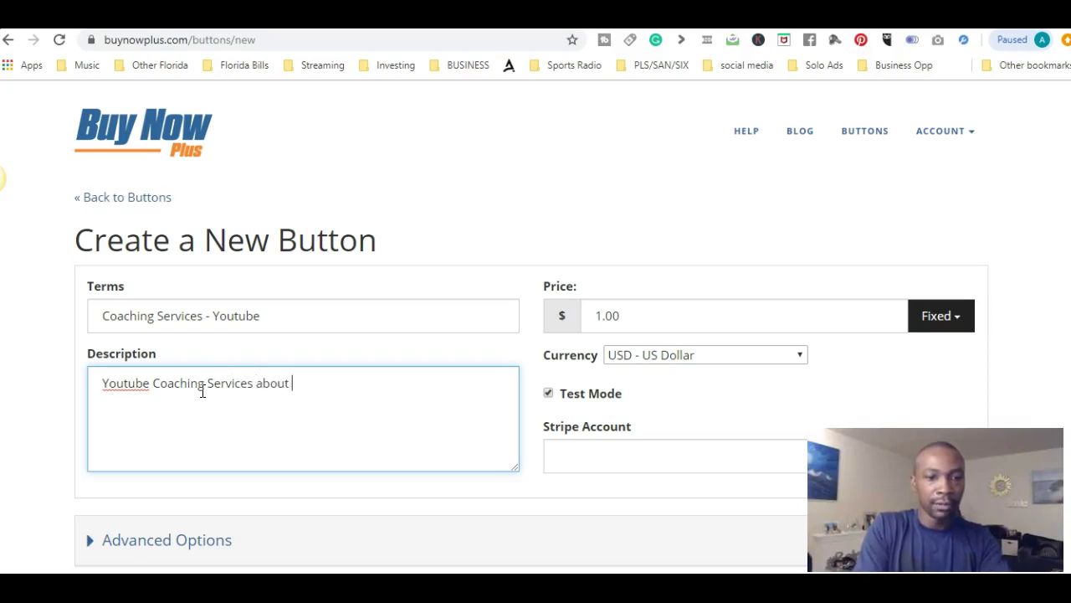
{"action": "type", "text": "Impactful Videos"}
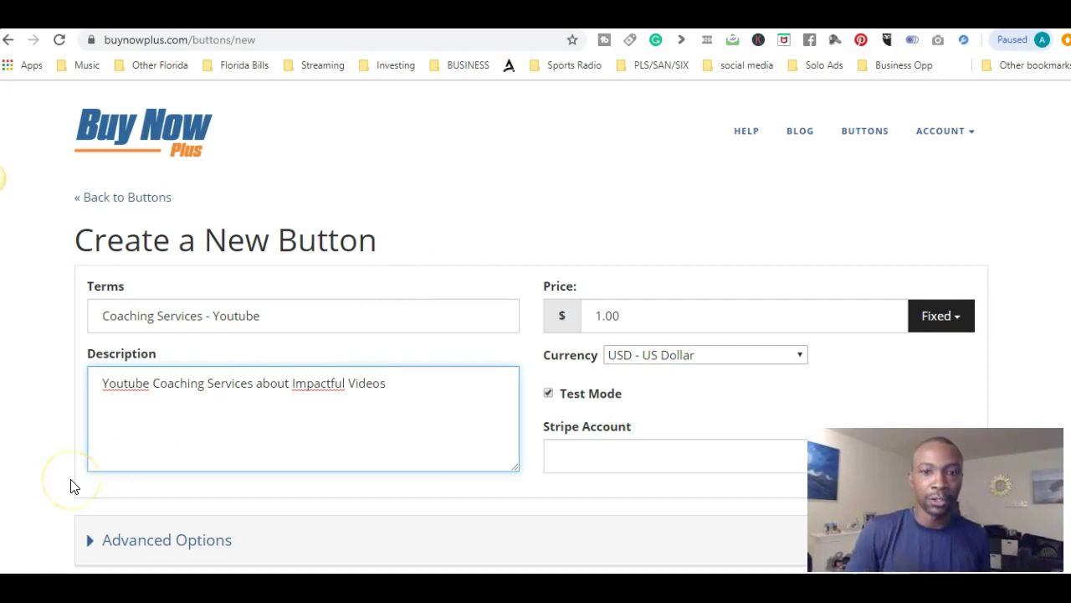
Replace the price with 497.00 and keep the currency as USD - US Dollar
{"action": "left_click_drag", "start_coordinate": [645, 310], "coordinate": [503, 311]}
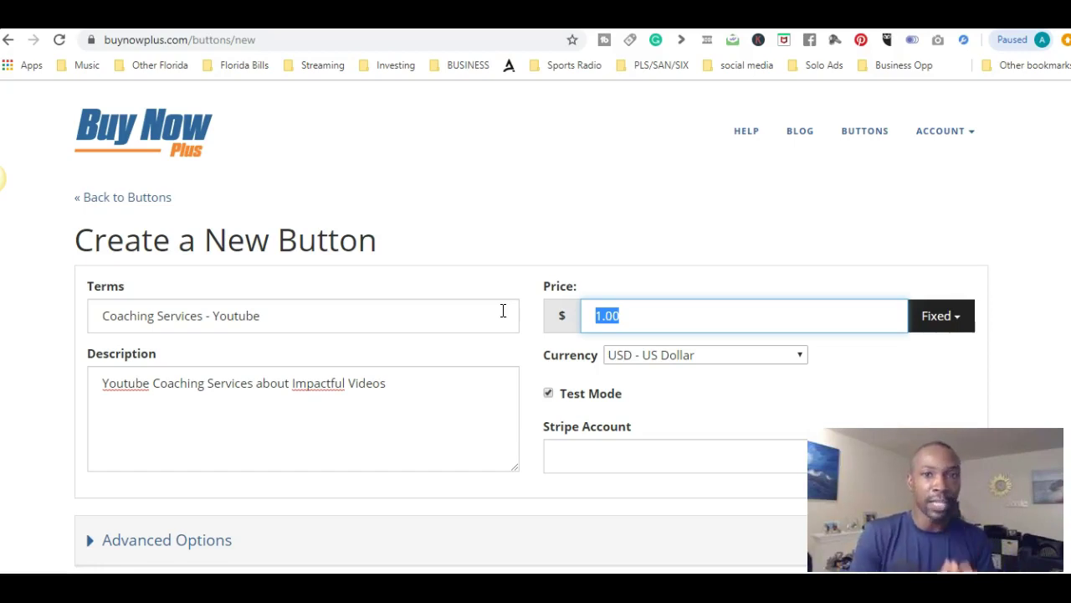
{"action": "type", "text": "100"}
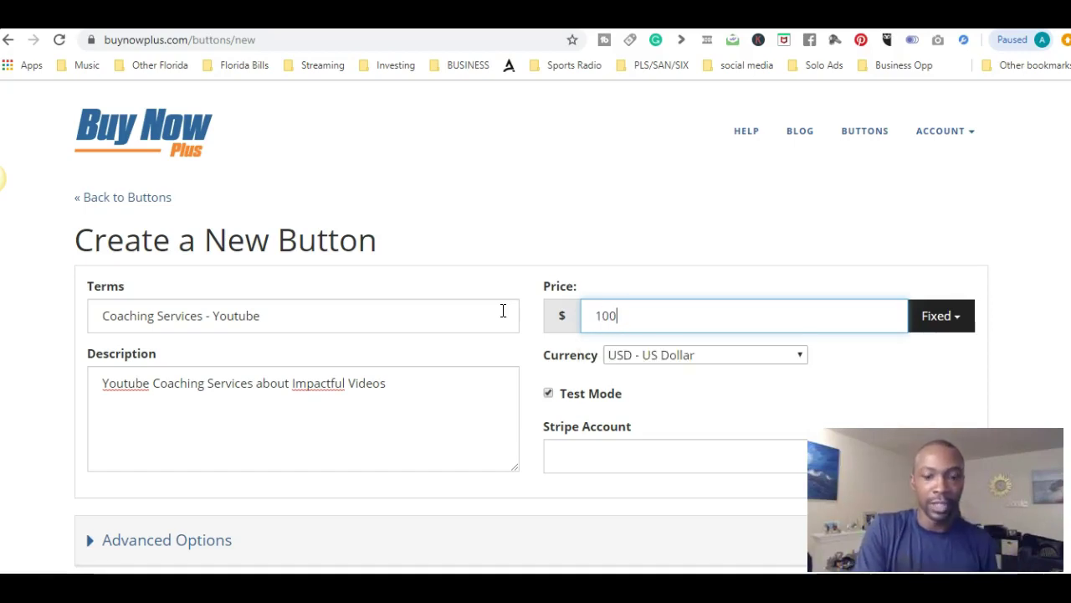
{"action": "key", "text": "BackSpace"}
{"action": "key", "text": "BackSpace"}
{"action": "key", "text": "BackSpace"}
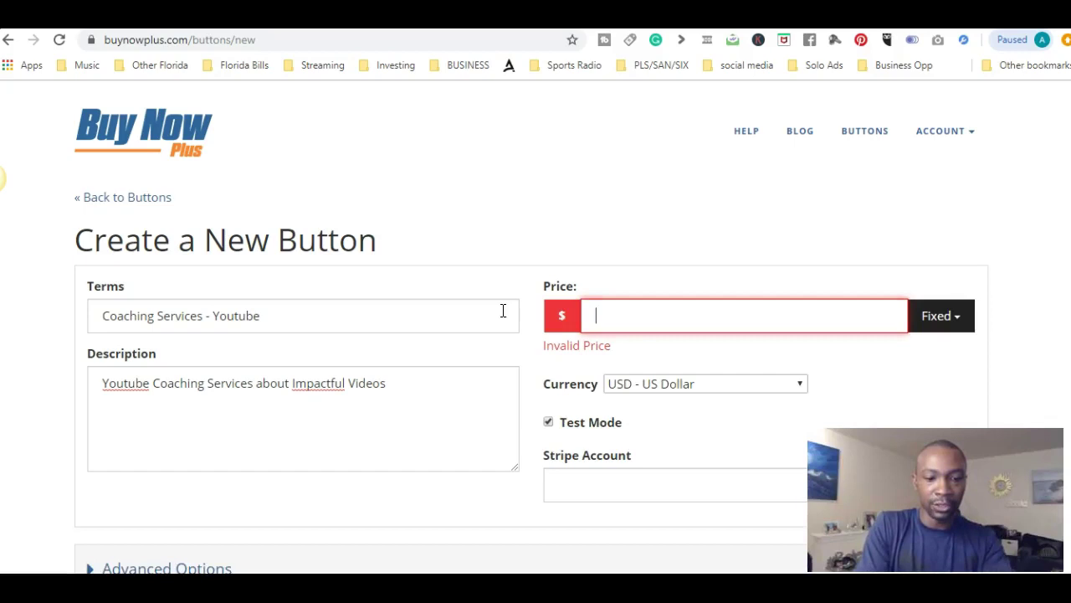
{"action": "type", "text": "497"}
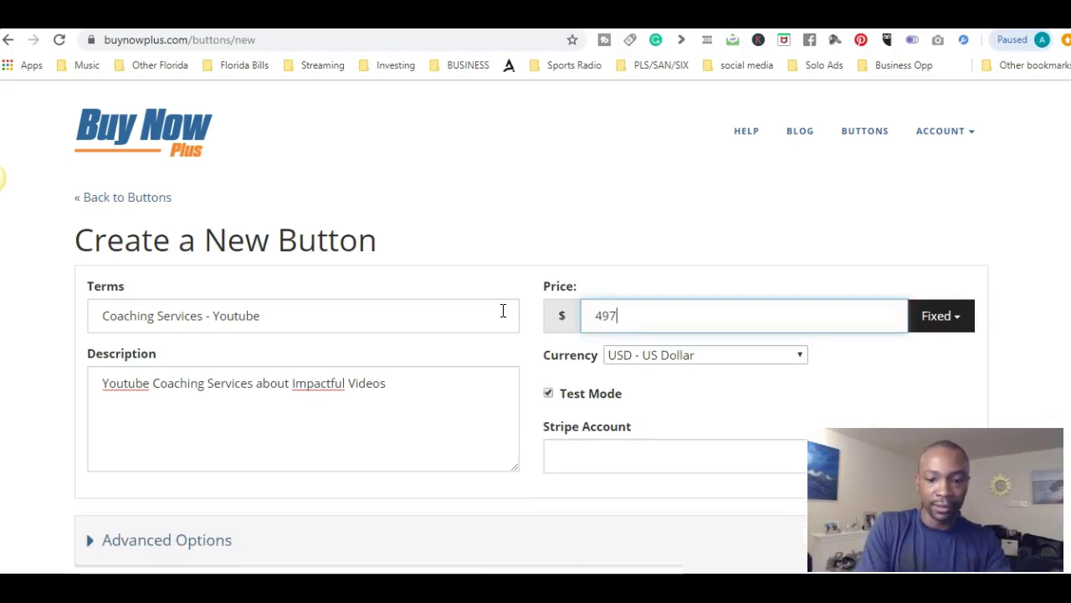
{"action": "type", "text": ".00"}
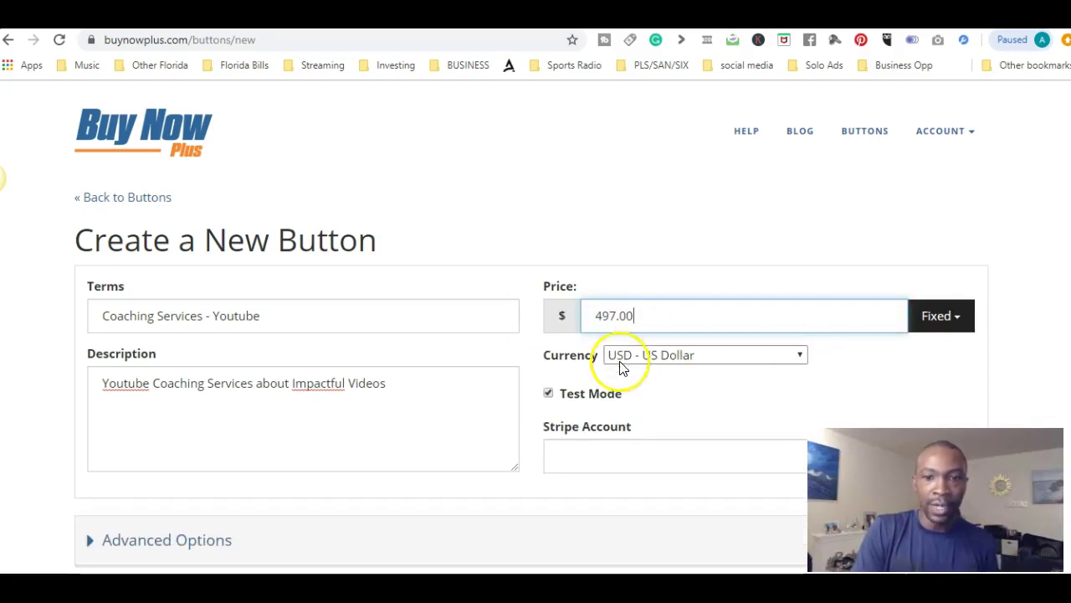
{"action": "left_click", "coordinate": [771, 356]}
{"action": "scroll", "coordinate": [760, 283], "scroll_direction": "down", "scroll_amount": 1}
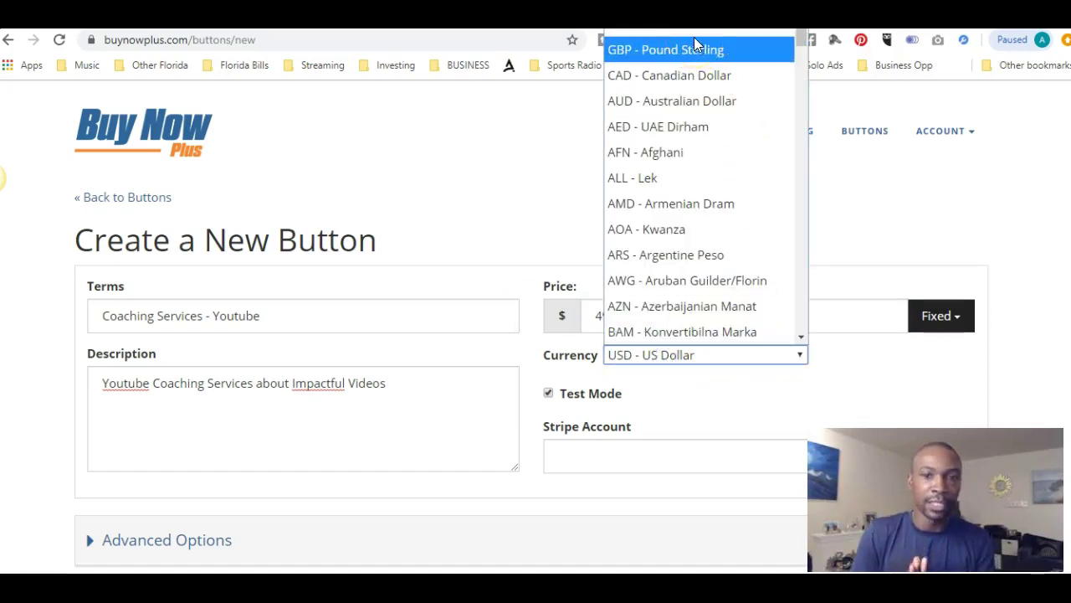
{"action": "scroll", "coordinate": [694, 42], "scroll_direction": "up", "scroll_amount": 1}
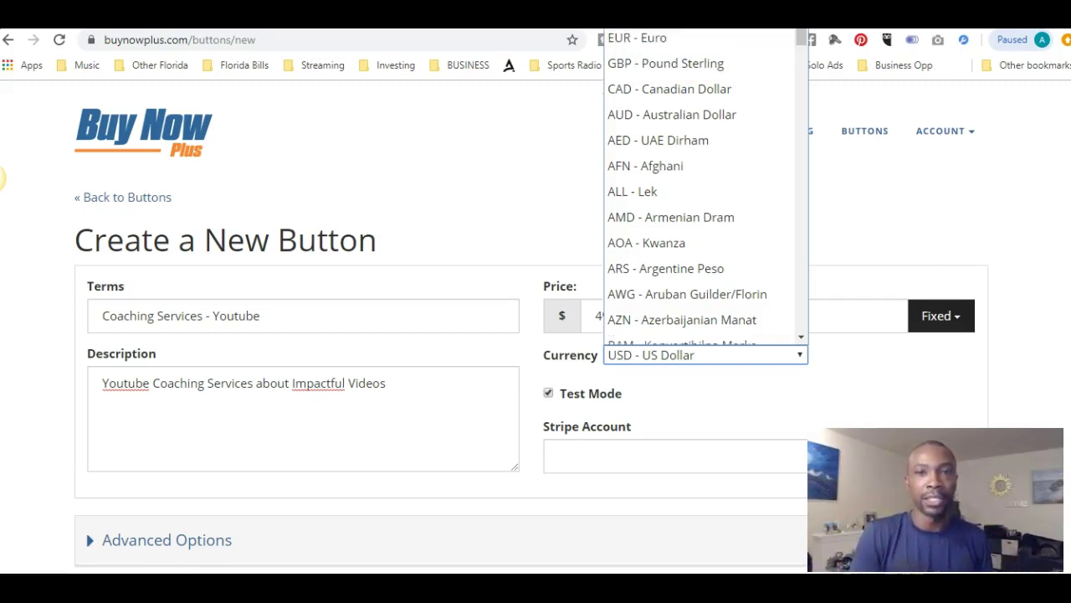
{"action": "key", "text": "Escape"}
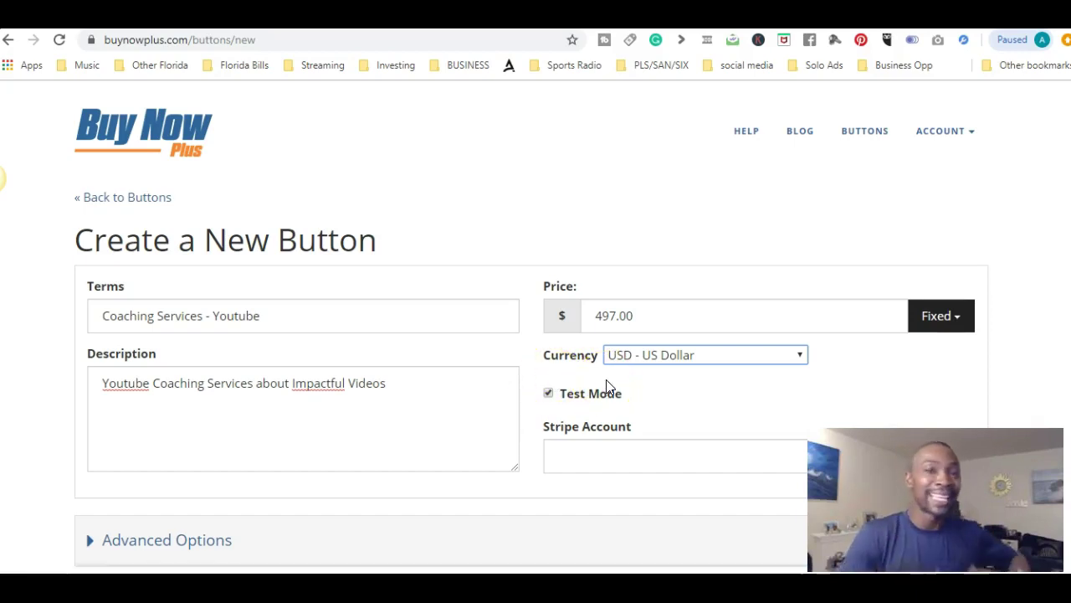
Choose the connected account in the button's Stripe Account dropdown
{"action": "left_click", "coordinate": [663, 458]}
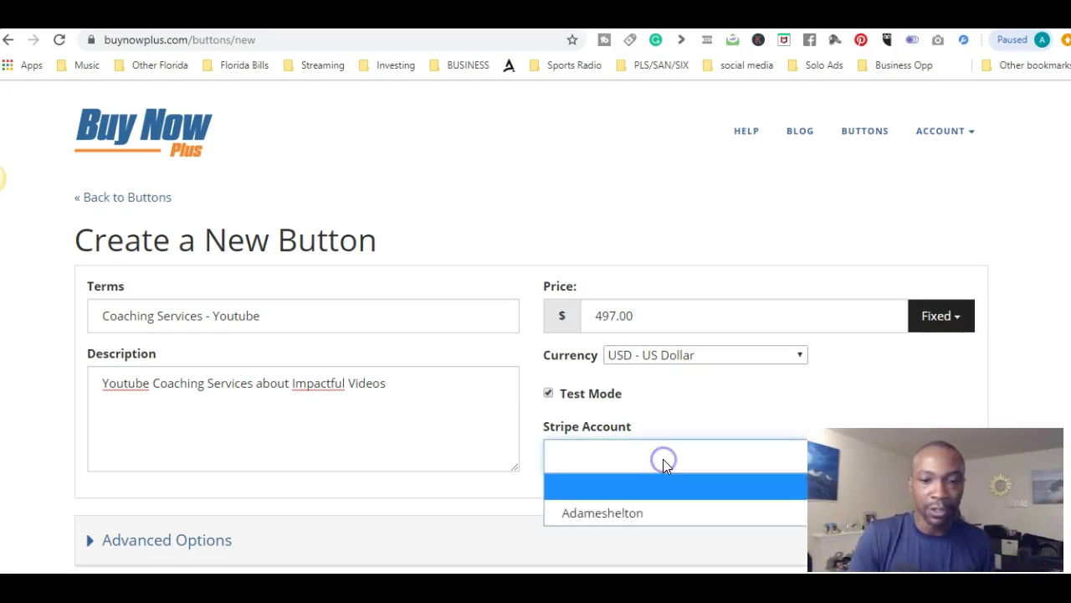
{"action": "left_click", "coordinate": [640, 513]}
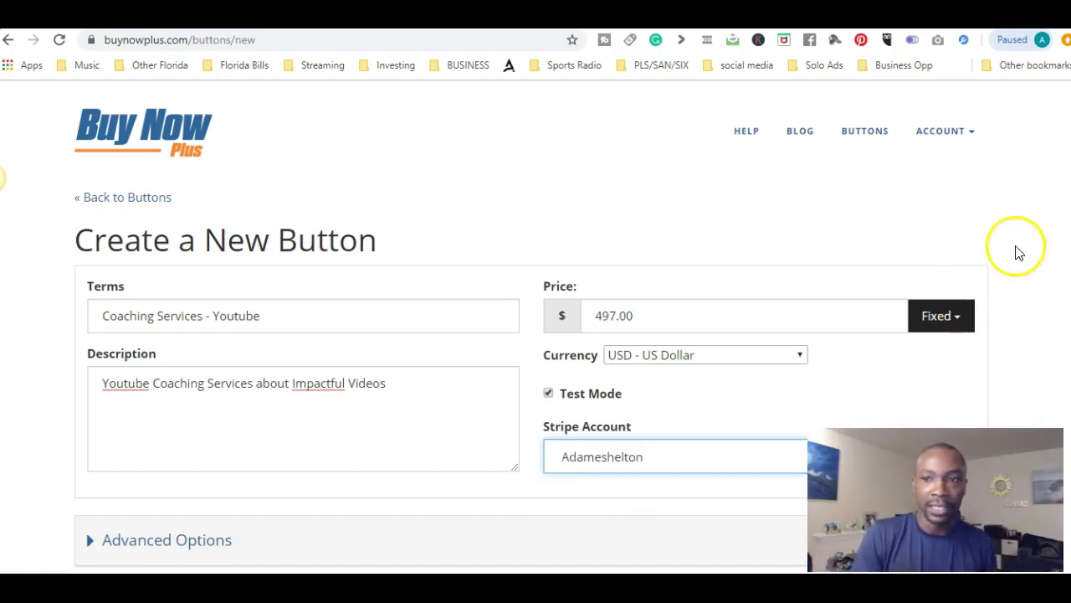
{"action": "scroll", "coordinate": [1008, 237], "scroll_direction": "down", "scroll_amount": 2}
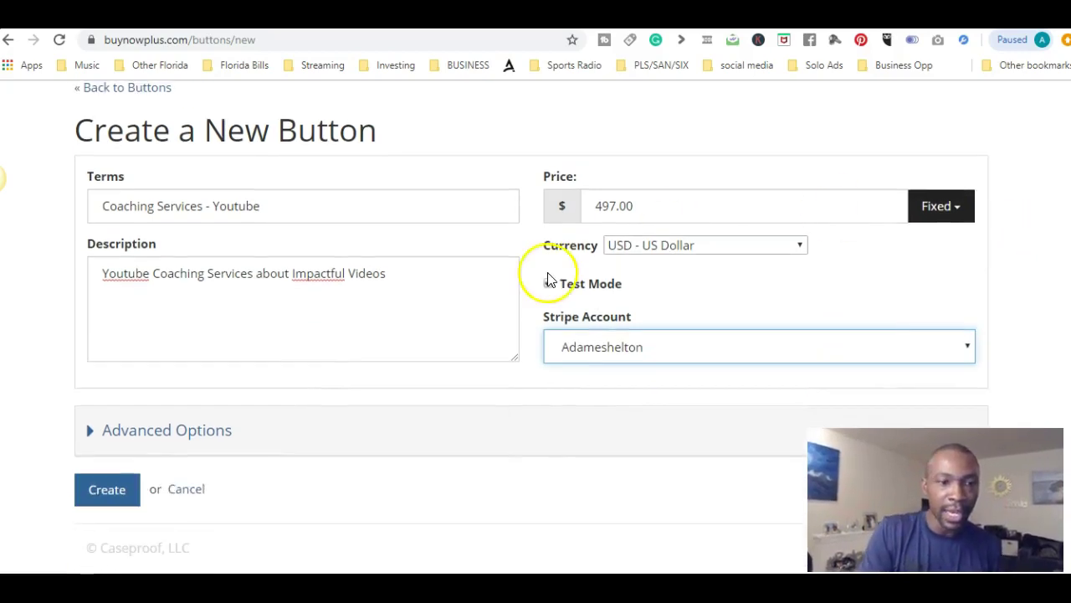
Under Advanced Options, tick Display and Require for the buyer's Name field
{"action": "left_click", "coordinate": [172, 432]}
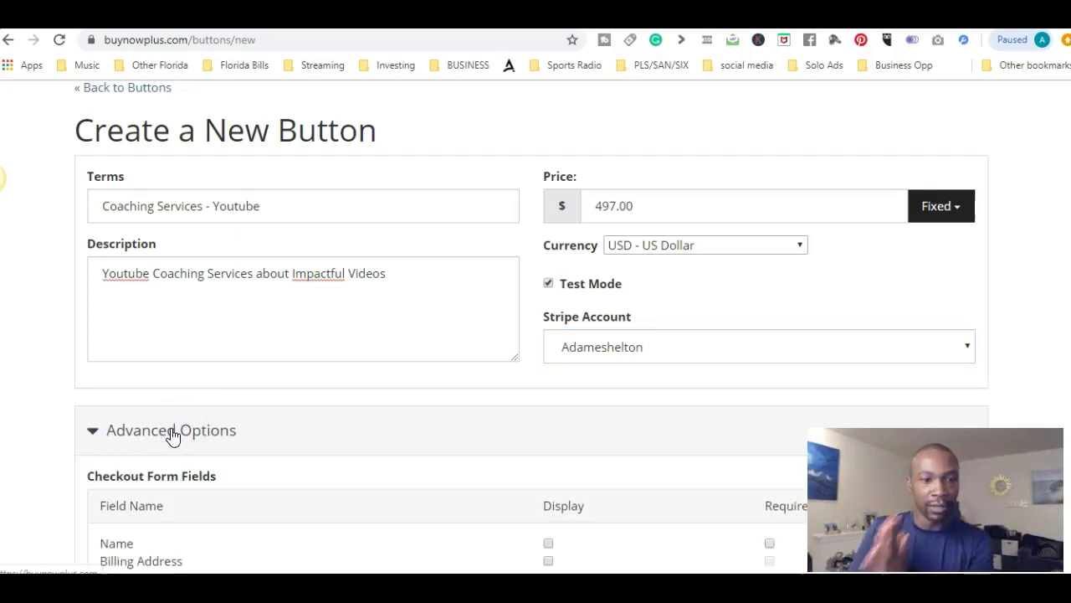
{"action": "scroll", "coordinate": [172, 432], "scroll_direction": "down", "scroll_amount": 3}
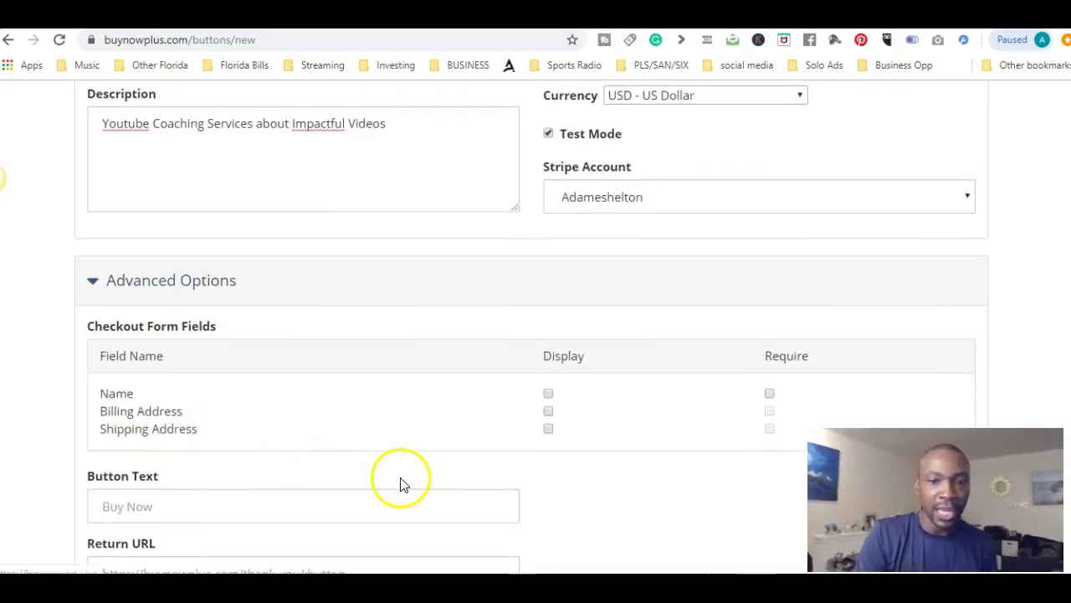
{"action": "left_click", "coordinate": [769, 393]}
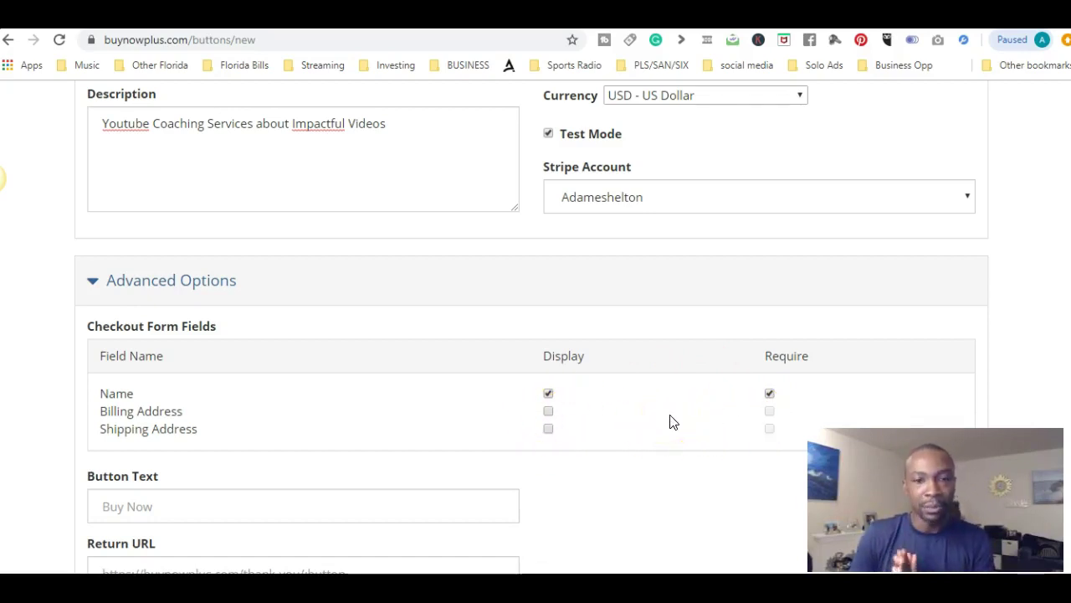
{"action": "left_click", "coordinate": [536, 427]}
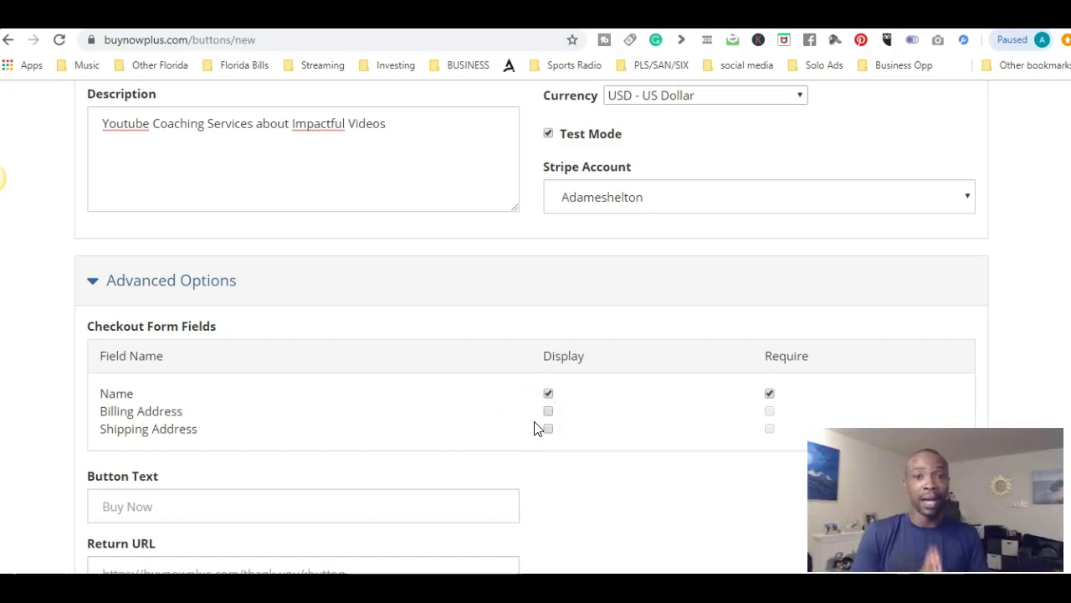
Set the Button Text to 'Buy Now'
{"action": "scroll", "coordinate": [536, 427], "scroll_direction": "down", "scroll_amount": 2}
{"action": "left_click", "coordinate": [199, 345]}
{"action": "type", "text": "Niu"}
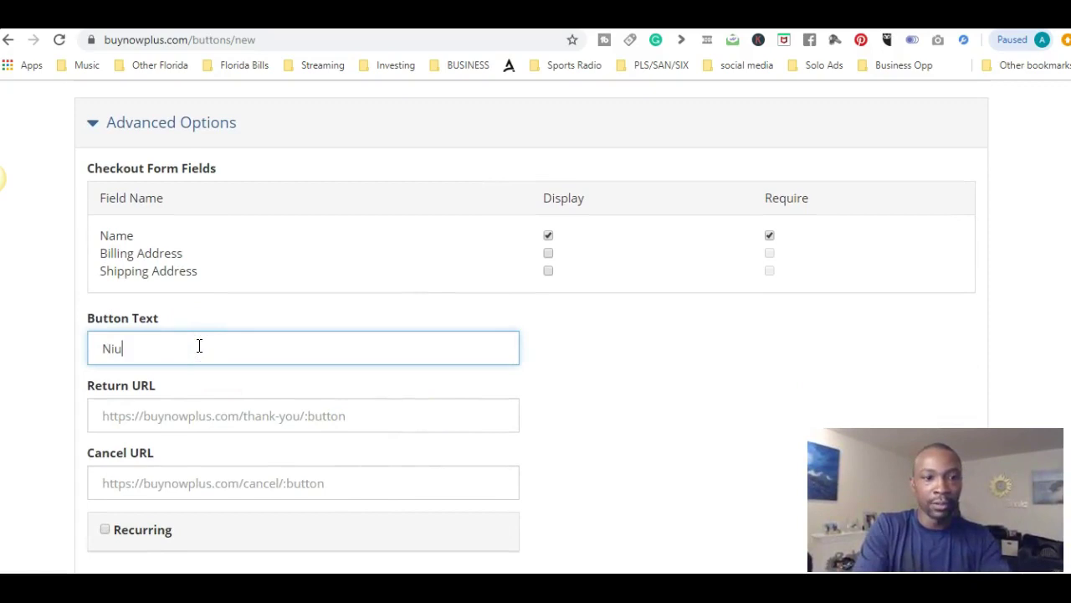
{"action": "key", "text": "BackSpace"}
{"action": "key", "text": "BackSpace"}
{"action": "key", "text": "BackSpace"}
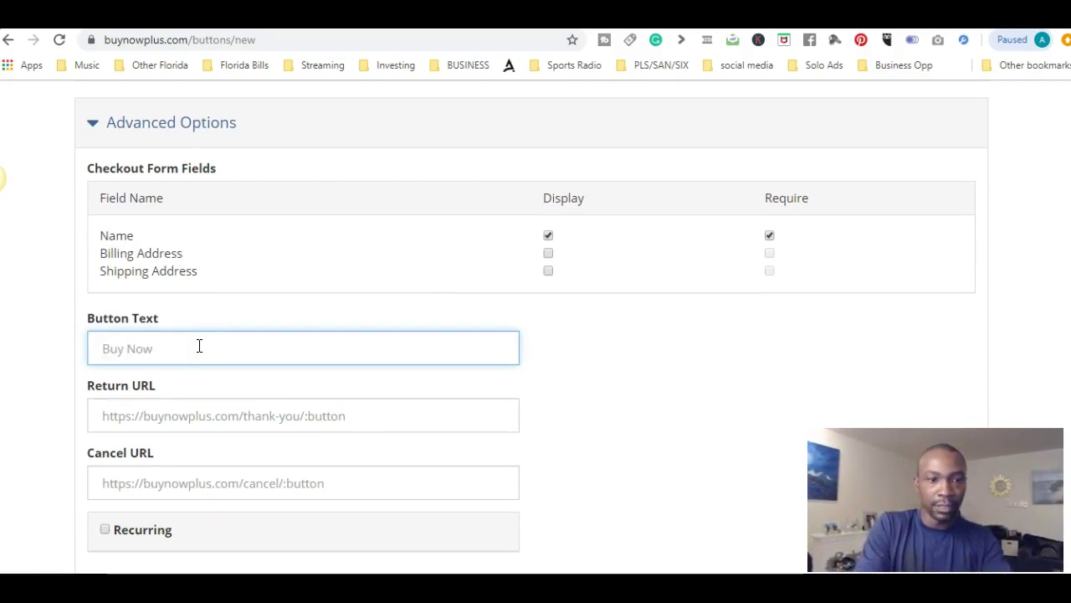
{"action": "type", "text": "Buy M"}
{"action": "key", "text": "BackSpace"}
{"action": "type", "text": "Now"}
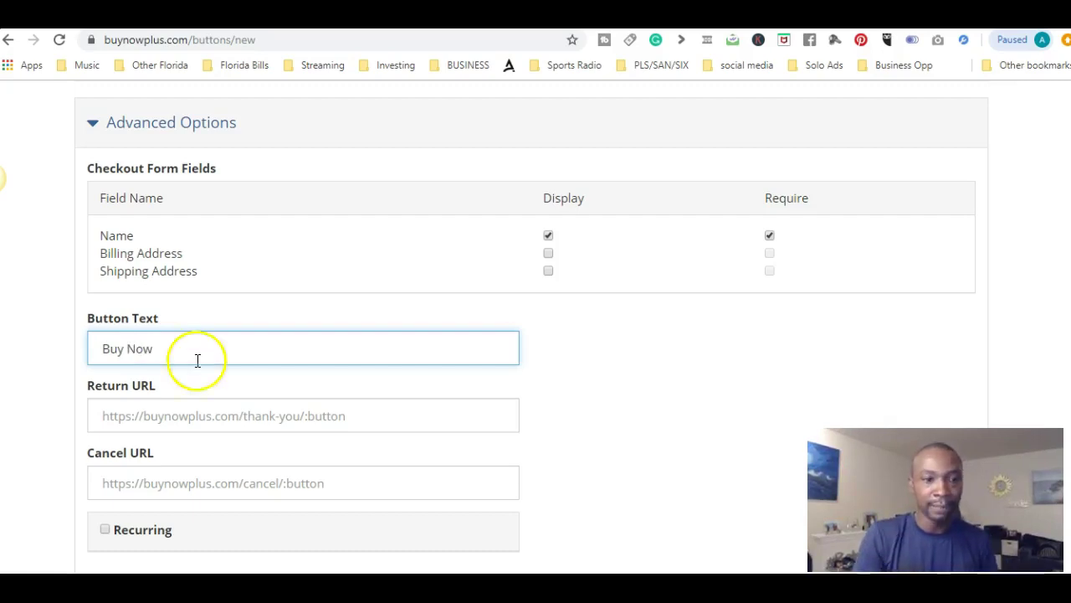
Point the Return and Cancel URLs to the seller's own website and create the button
{"action": "left_click", "coordinate": [199, 422]}
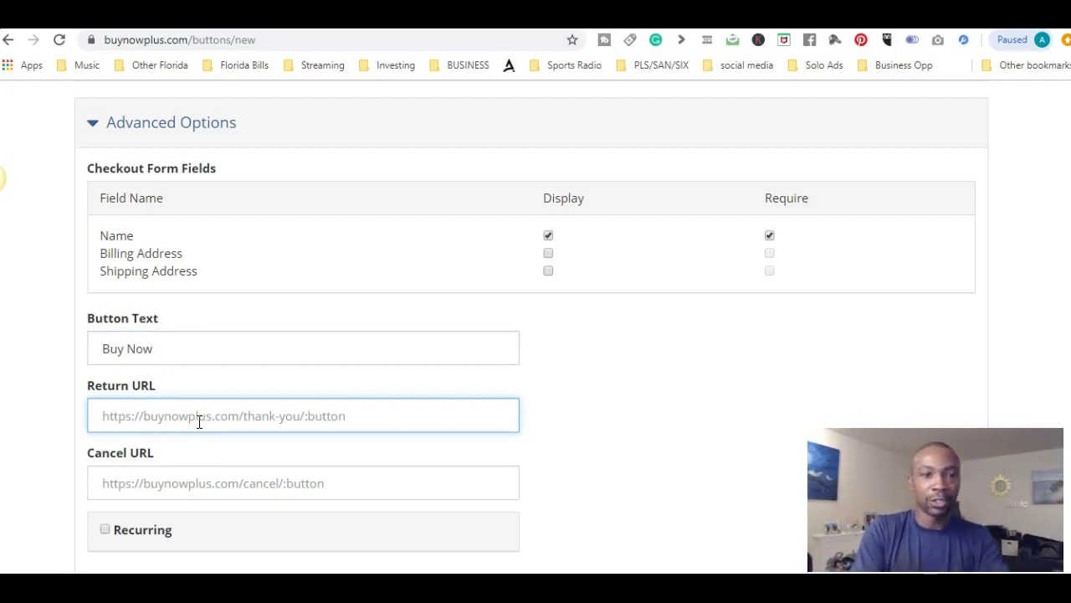
{"action": "type", "text": "www."}
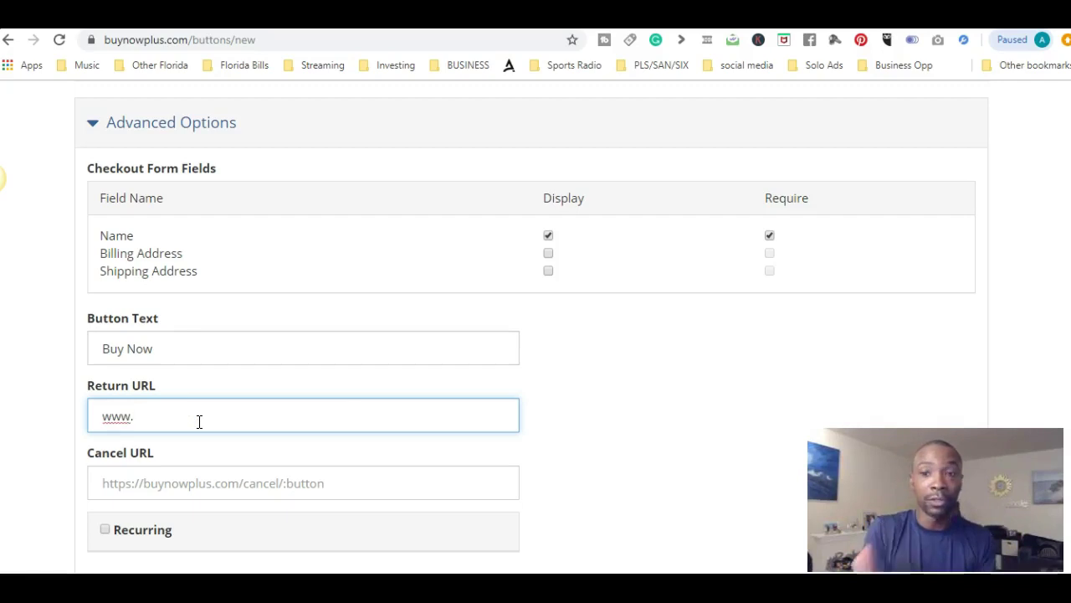
{"action": "type", "text": "facebook.com"}
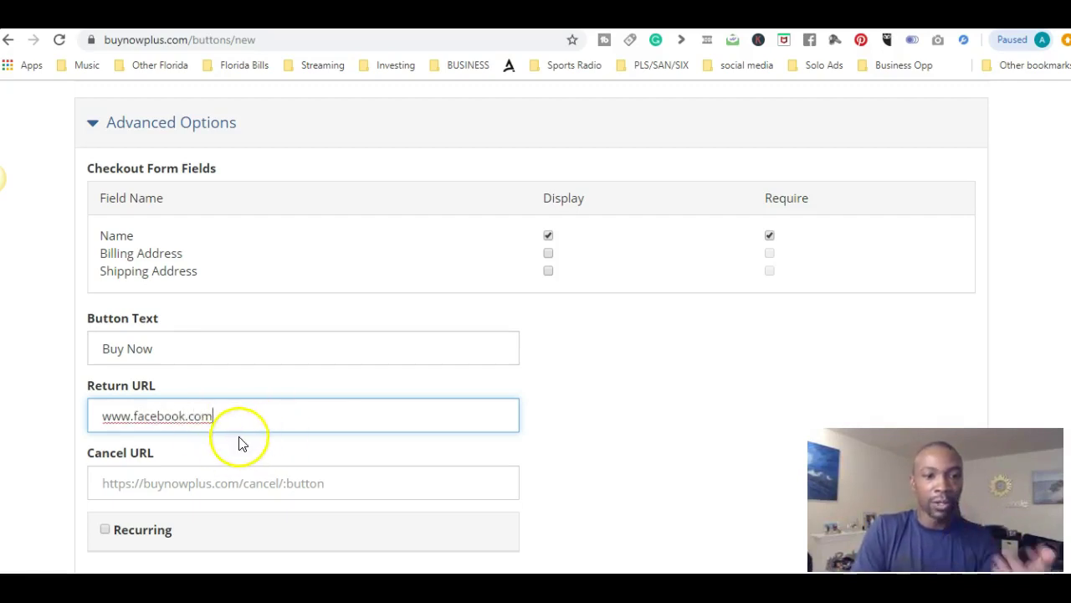
{"action": "key", "text": "BackSpace"}
{"action": "key", "text": "BackSpace"}
{"action": "key", "text": "BackSpace"}
{"action": "key", "text": "BackSpace"}
{"action": "key", "text": "BackSpace"}
{"action": "key", "text": "BackSpace"}
{"action": "key", "text": "BackSpace"}
{"action": "key", "text": "BackSpace"}
{"action": "key", "text": "BackSpace"}
{"action": "key", "text": "BackSpace"}
{"action": "key", "text": "BackSpace"}
{"action": "key", "text": "BackSpace"}
{"action": "type", "text": "adamshelton.com"}
{"action": "left_click", "coordinate": [199, 481]}
{"action": "type", "text": "www.adamshelt"}
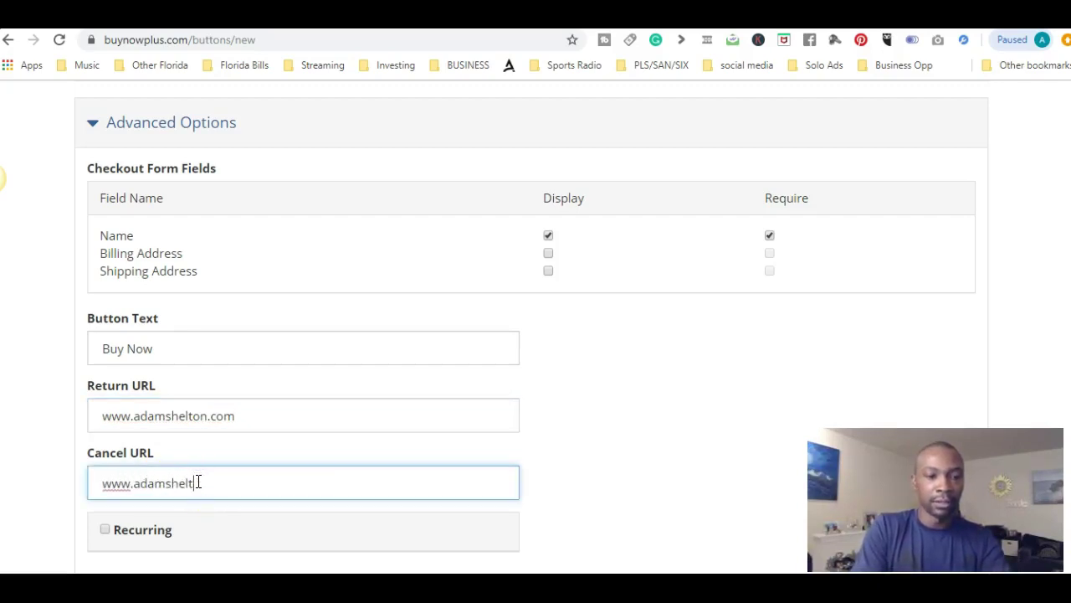
{"action": "type", "text": "on.com"}
{"action": "scroll", "coordinate": [201, 465], "scroll_direction": "down", "scroll_amount": 3}
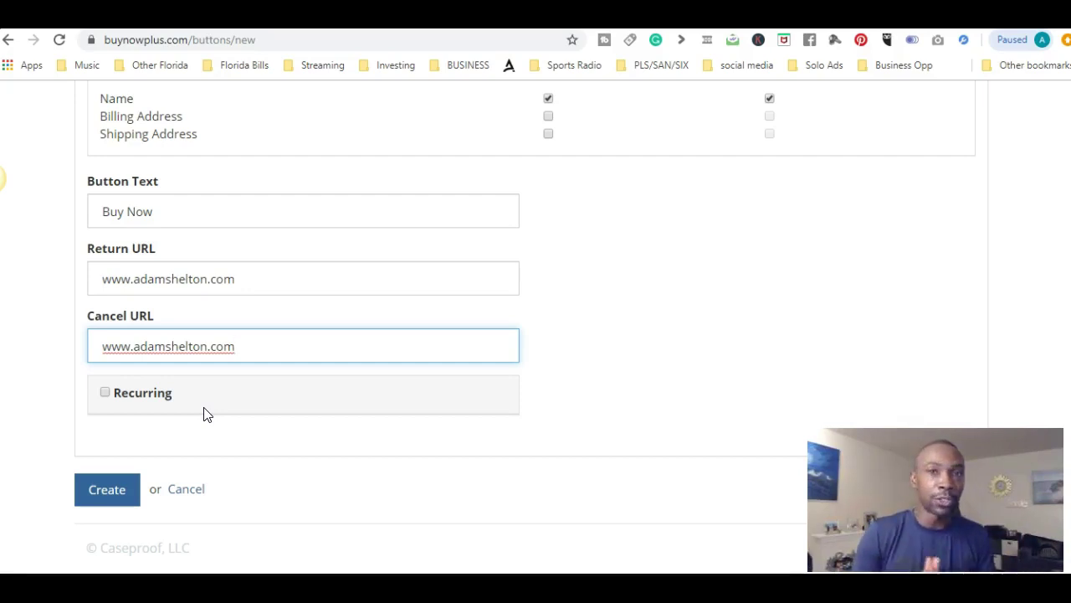
{"action": "left_click", "coordinate": [107, 491]}
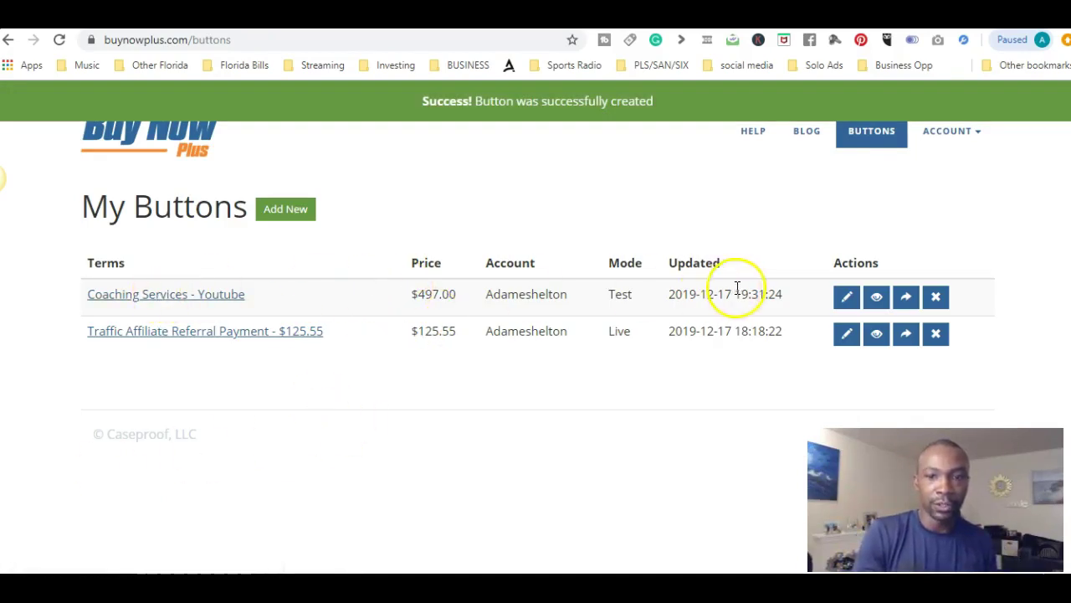
View the checkout page for Coaching Services - Youtube from My Buttons
{"action": "left_click", "coordinate": [877, 300]}
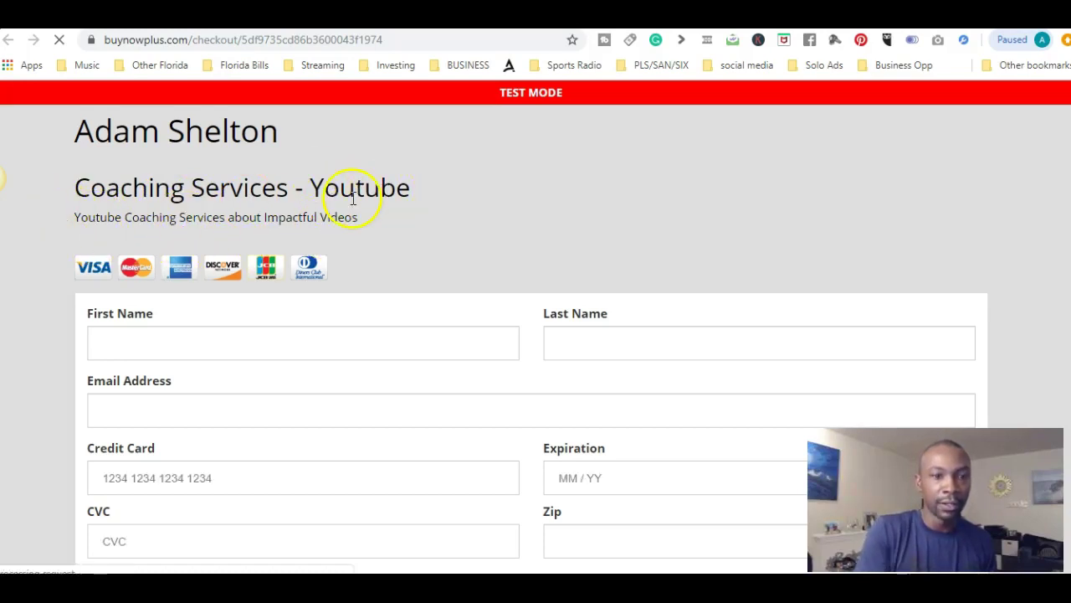
Review the test-mode checkout page, then return to the My Buttons list
{"action": "scroll", "coordinate": [356, 193], "scroll_direction": "down", "scroll_amount": 1}
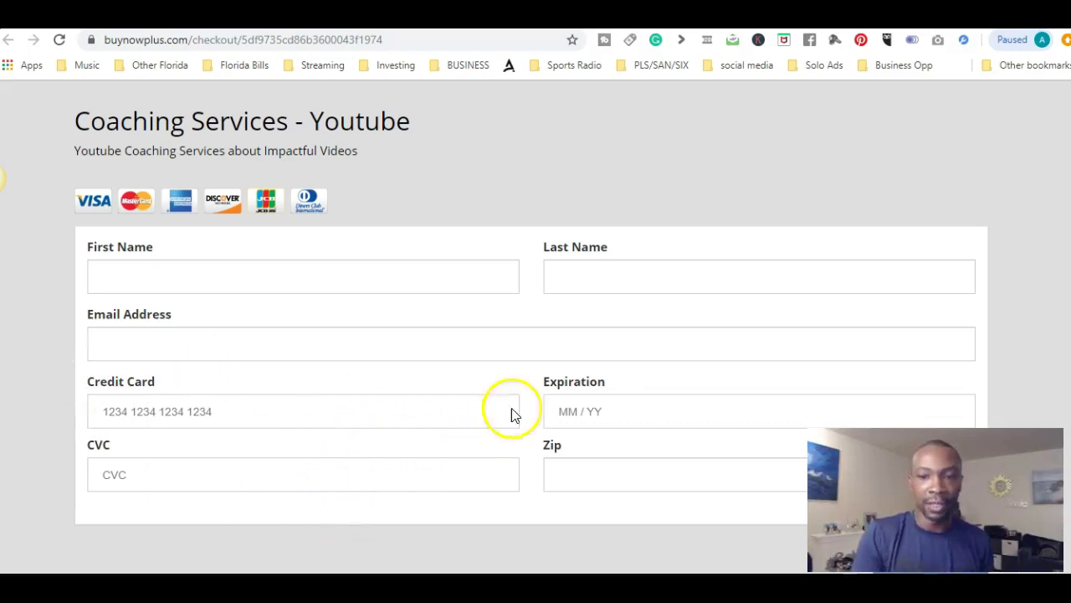
{"action": "scroll", "coordinate": [605, 355], "scroll_direction": "down", "scroll_amount": 1}
{"action": "scroll", "coordinate": [605, 355], "scroll_direction": "up", "scroll_amount": 2}
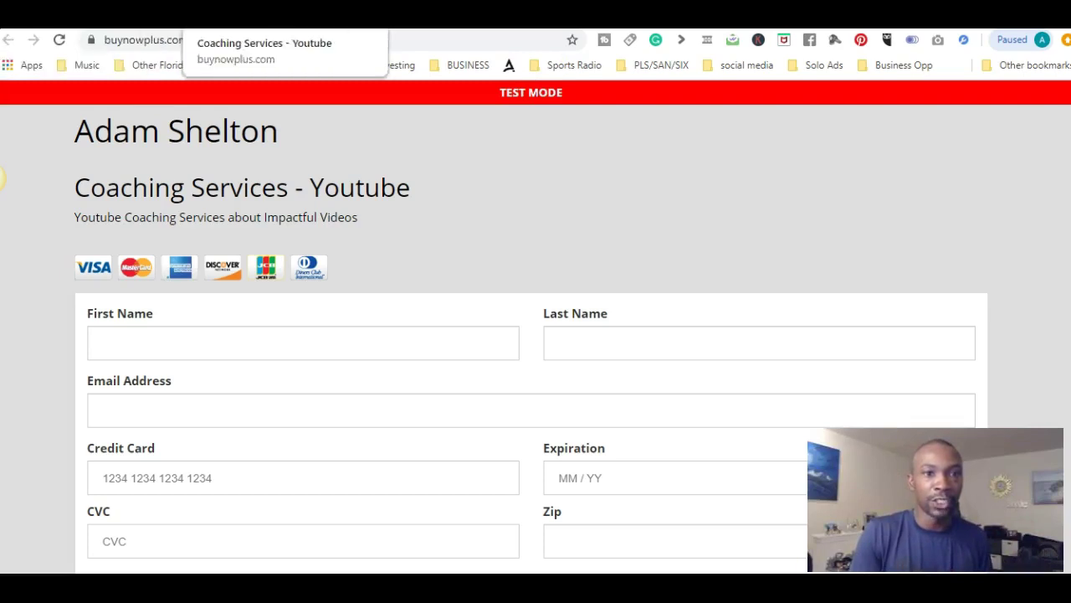
{"action": "left_click", "coordinate": [134, 17]}
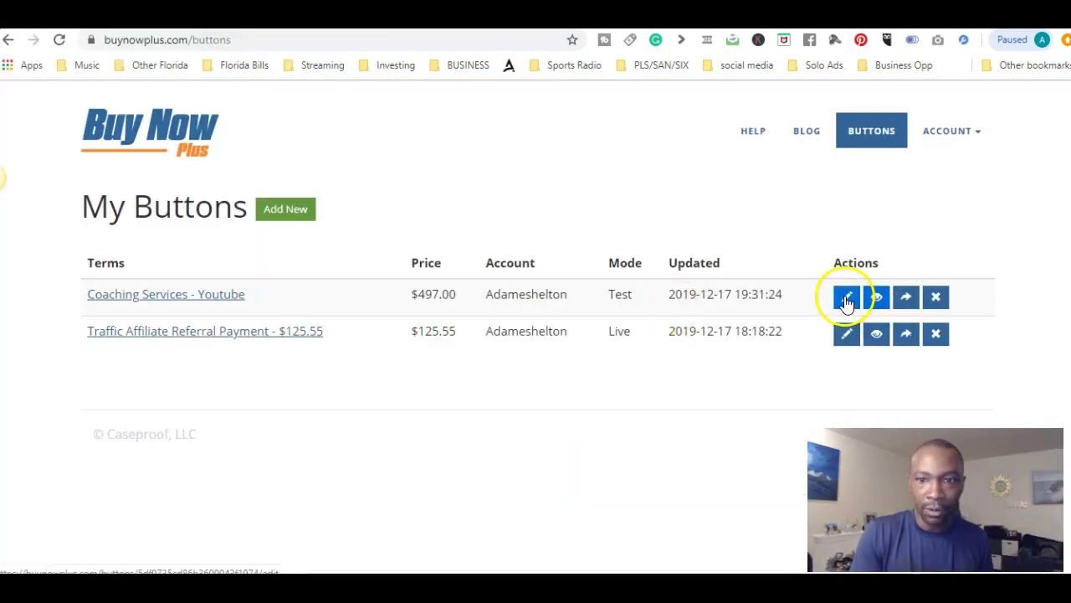
Edit the Coaching Services - Youtube button and update it with Test Mode unchecked
{"action": "left_click", "coordinate": [847, 302]}
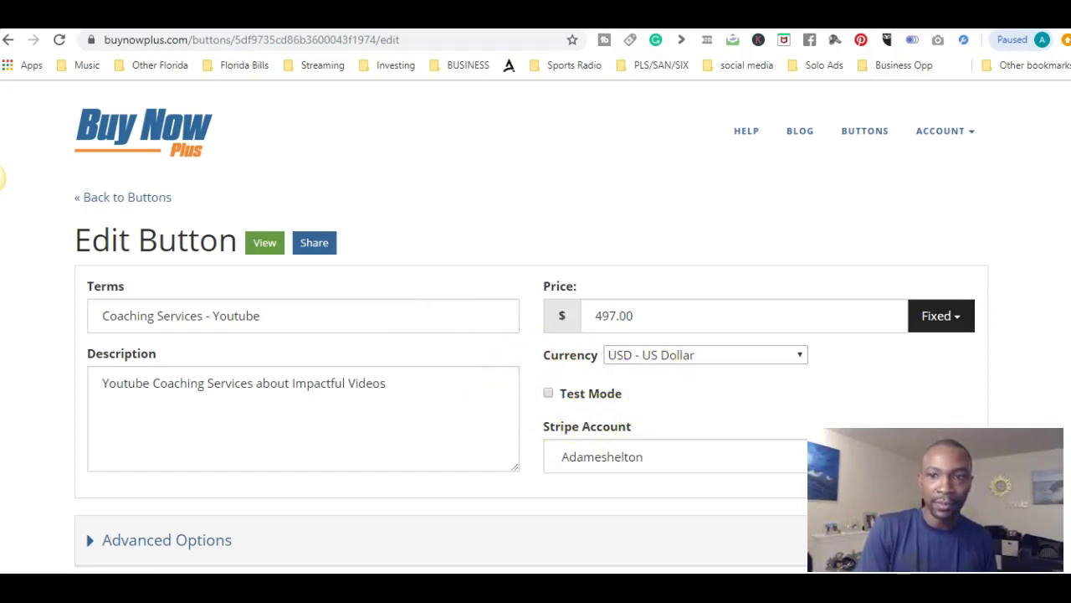
{"action": "scroll", "coordinate": [536, 335], "scroll_direction": "down", "scroll_amount": 2}
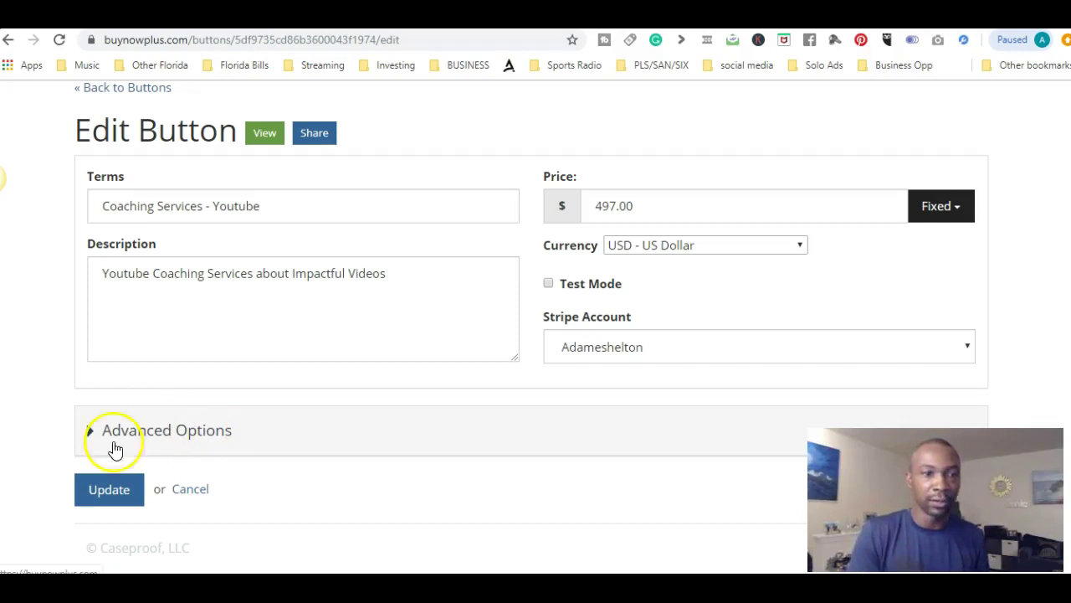
{"action": "left_click", "coordinate": [107, 489]}
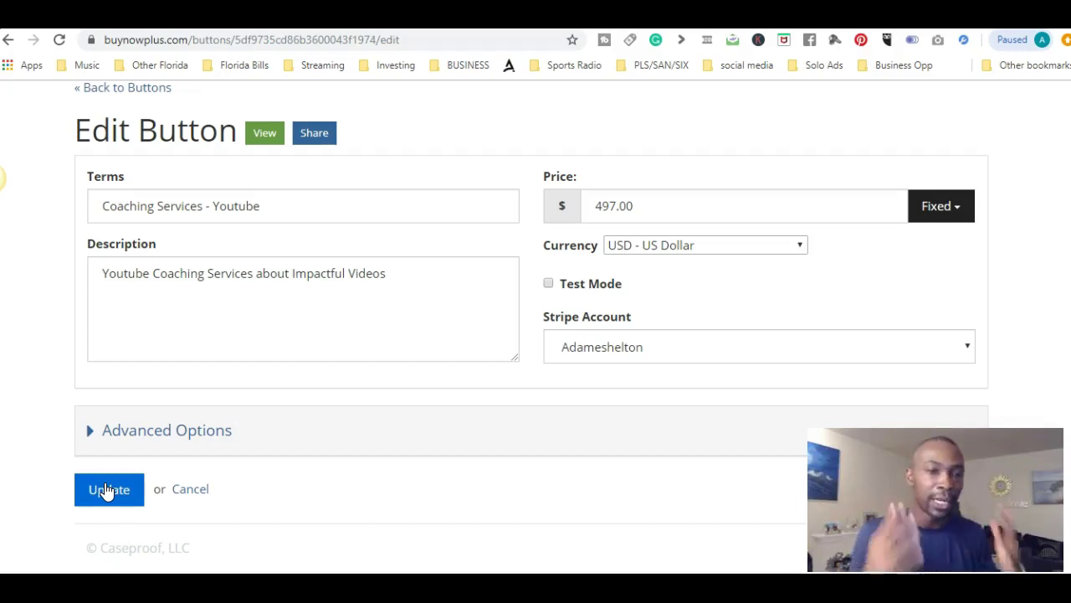
{"action": "left_click", "coordinate": [106, 492]}
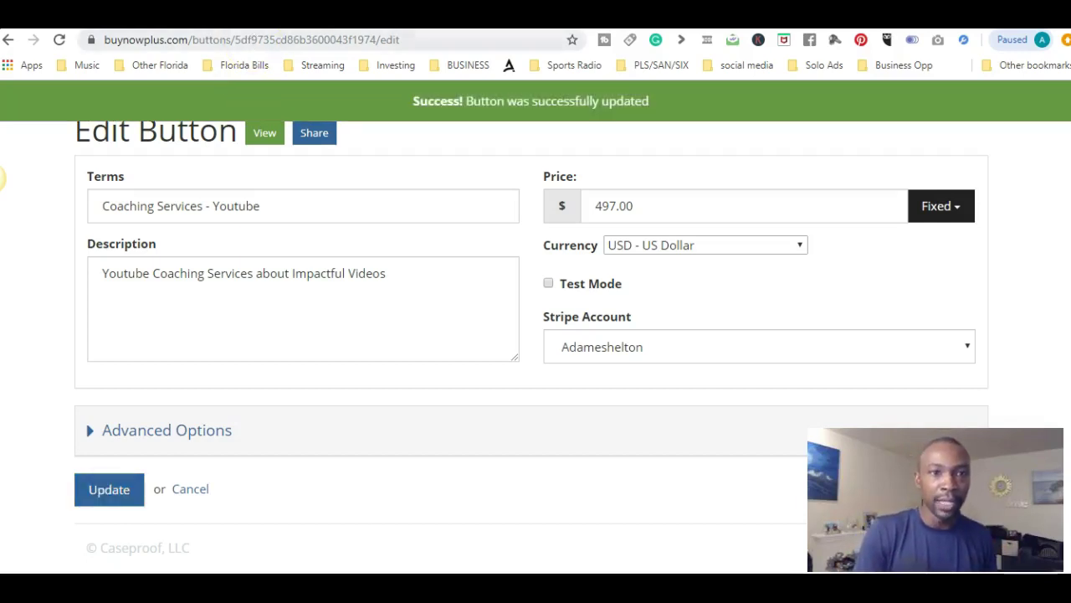
Go back to the buttons list and view the live Coaching Services - Youtube checkout page
{"action": "left_click", "coordinate": [285, 15]}
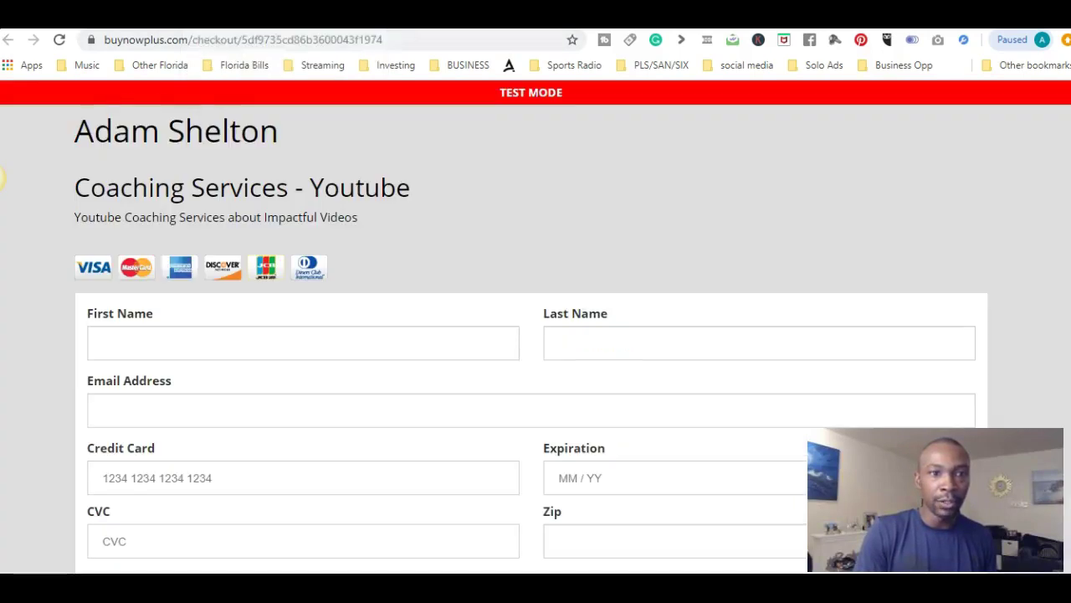
{"action": "left_click", "coordinate": [92, 14]}
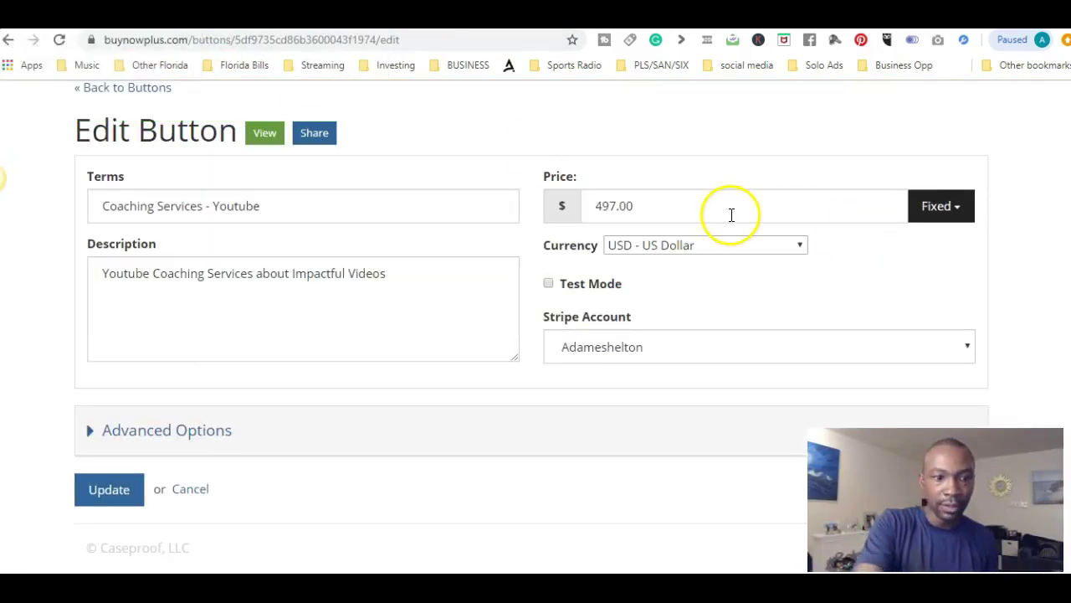
{"action": "scroll", "coordinate": [732, 215], "scroll_direction": "up", "scroll_amount": 2}
{"action": "left_click", "coordinate": [862, 138]}
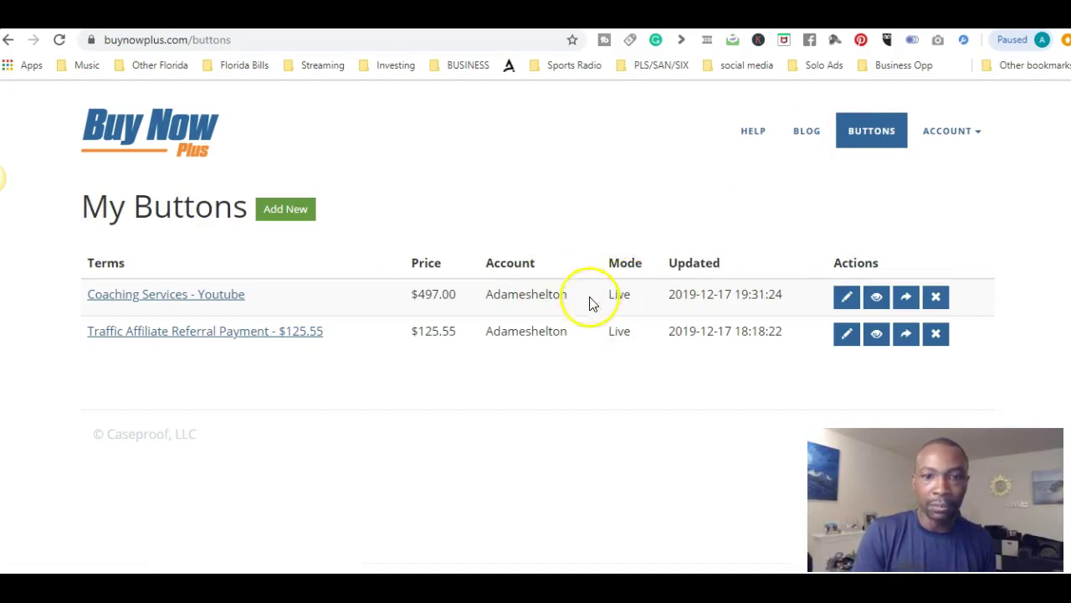
{"action": "left_click", "coordinate": [877, 298]}
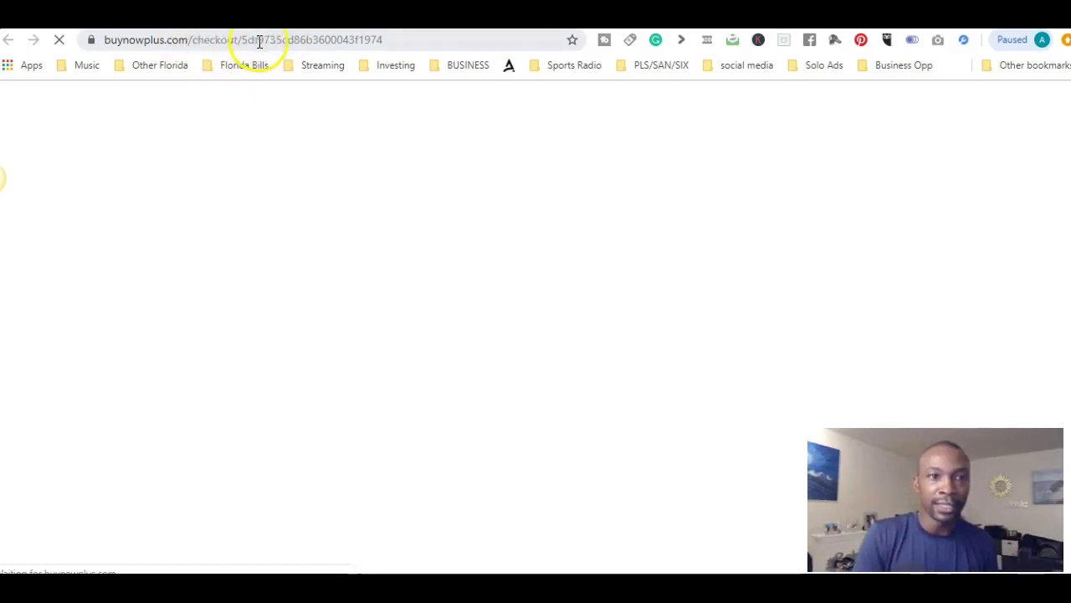
Check the live checkout shows name, email and card fields without the test banner, then select its URL
{"action": "left_click", "coordinate": [232, 39]}
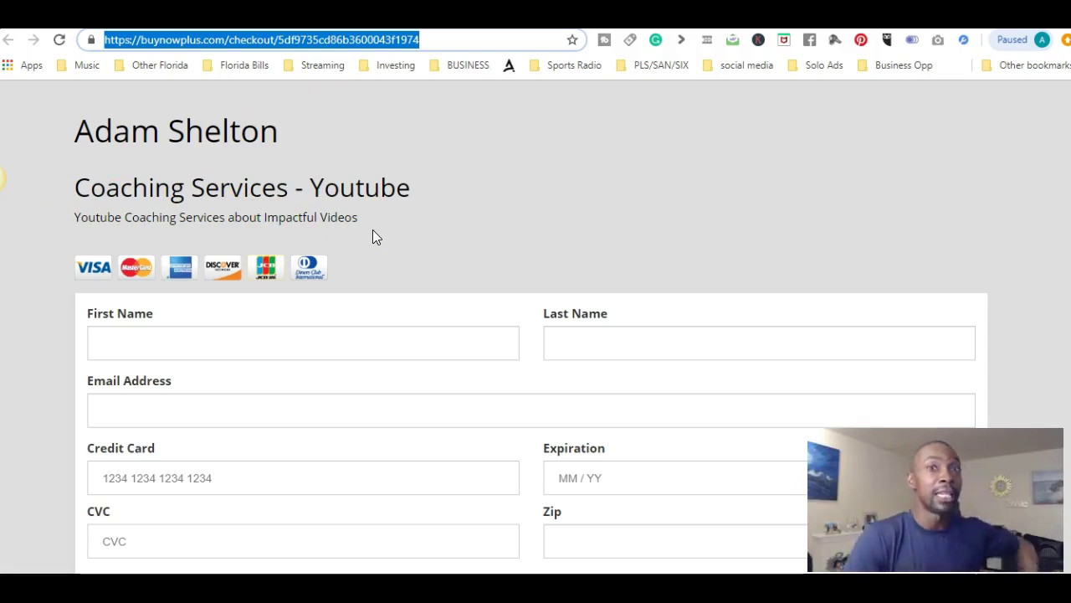
{"action": "left_click", "coordinate": [373, 230]}
{"action": "scroll", "coordinate": [372, 229], "scroll_direction": "down", "scroll_amount": 1}
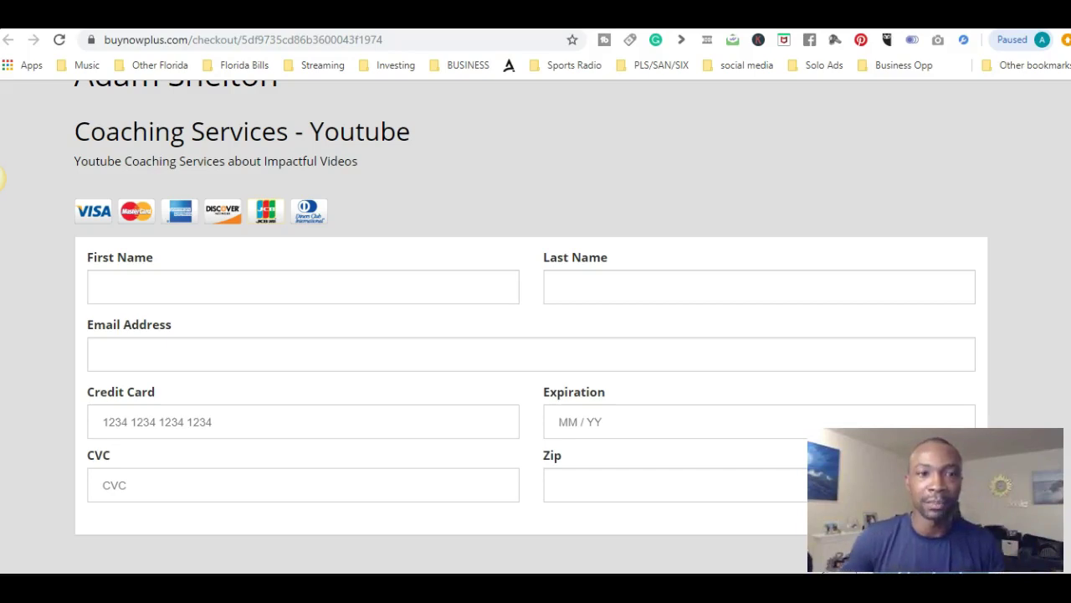
{"action": "scroll", "coordinate": [330, 214], "scroll_direction": "down", "scroll_amount": 1}
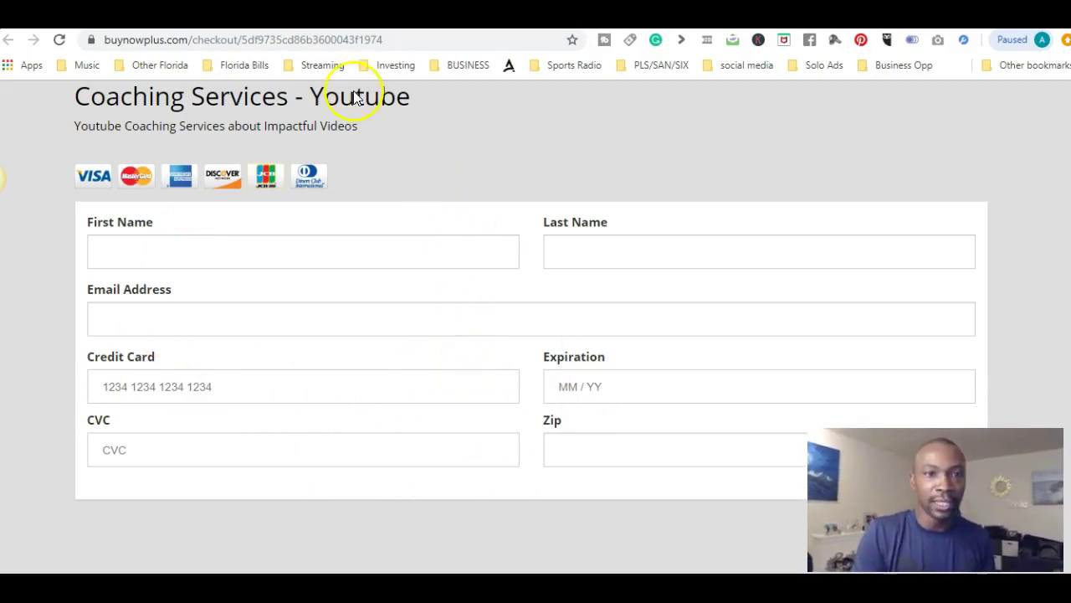
{"action": "left_click", "coordinate": [317, 39]}
{"action": "key", "text": "ctrl+c"}
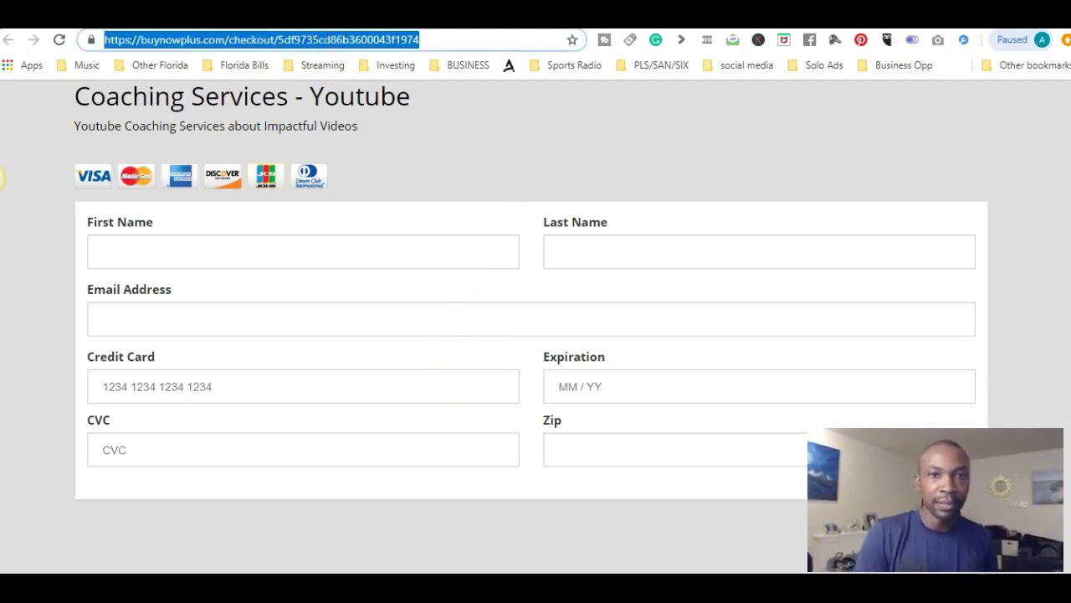
Paste the copied coaching checkout link into a new tab and load the live payment page
{"action": "key", "text": "ctrl+t"}
{"action": "left_click", "coordinate": [368, 43]}
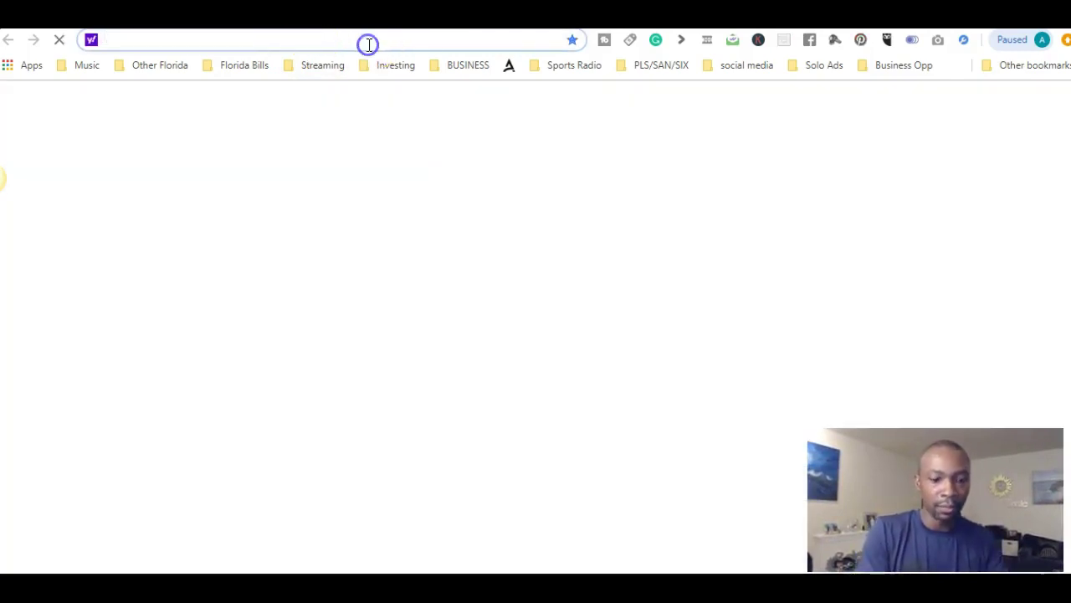
{"action": "key", "text": "ctrl+v"}
{"action": "key", "text": "Return"}
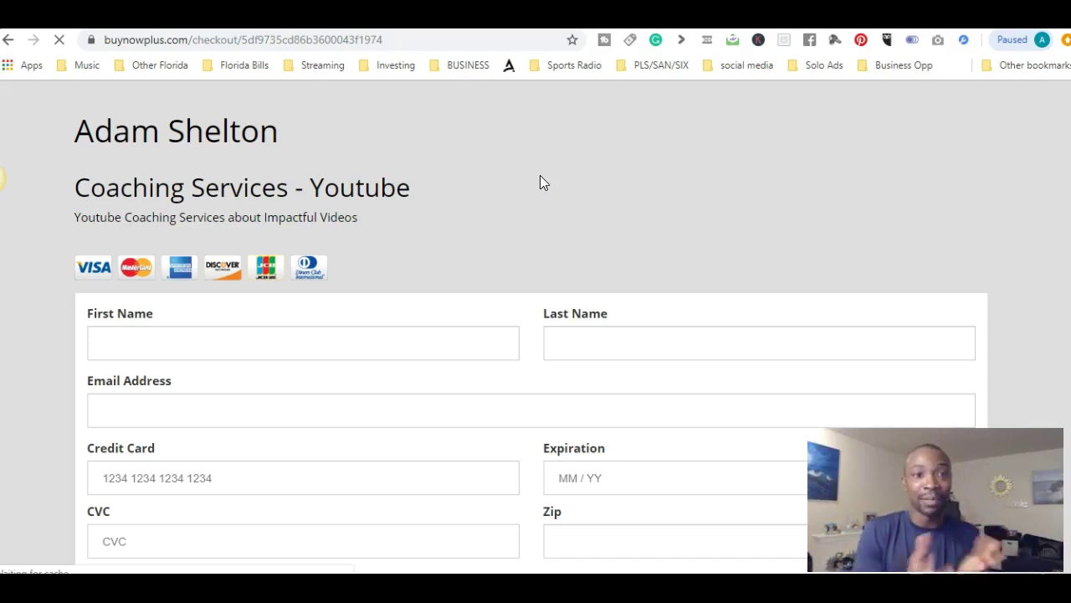
{"action": "scroll", "coordinate": [540, 182], "scroll_direction": "down", "scroll_amount": 2}
{"action": "scroll", "coordinate": [540, 183], "scroll_direction": "up", "scroll_amount": 2}
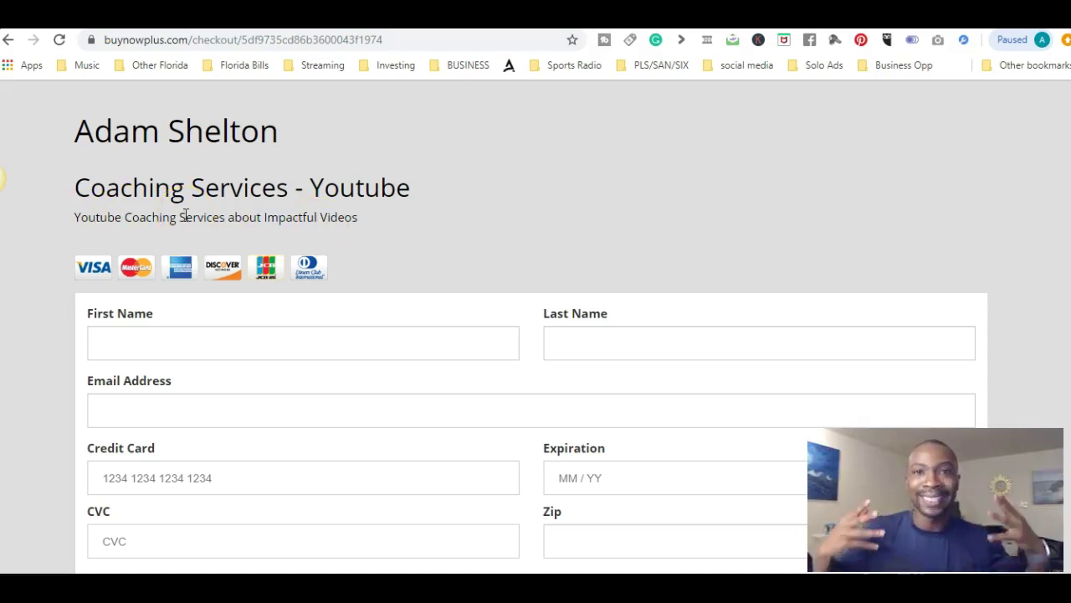
{"action": "left_click_drag", "start_coordinate": [87, 217], "coordinate": [346, 219]}
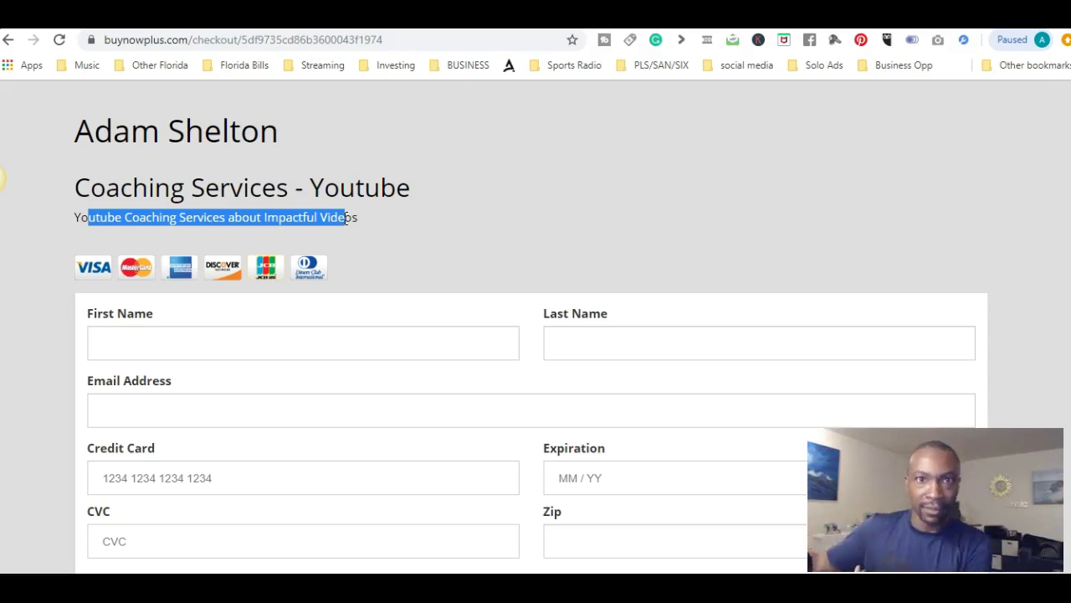
{"action": "left_click_drag", "start_coordinate": [346, 217], "coordinate": [379, 225]}
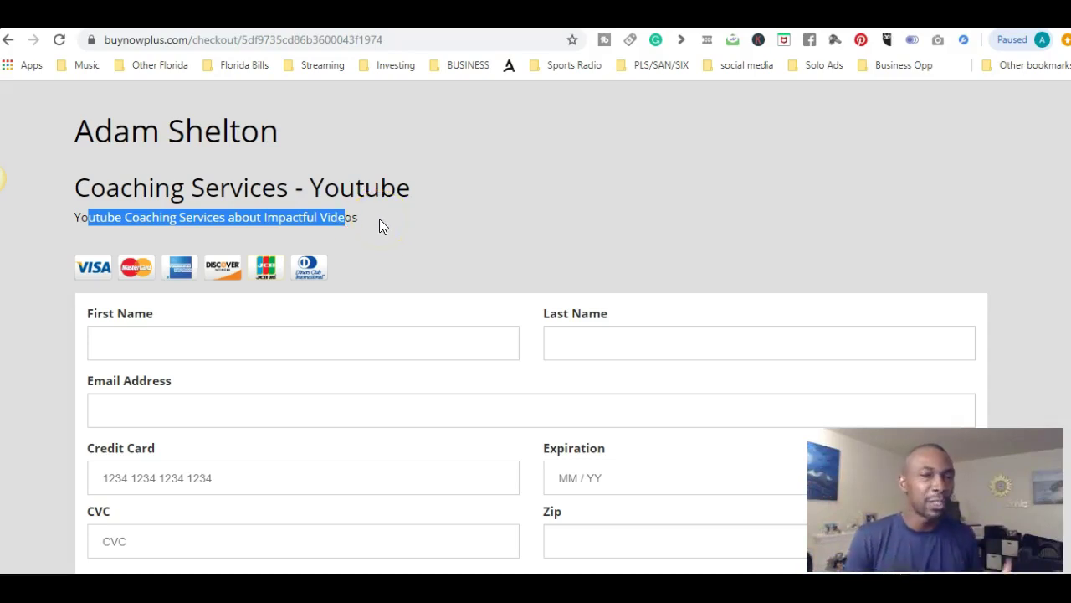